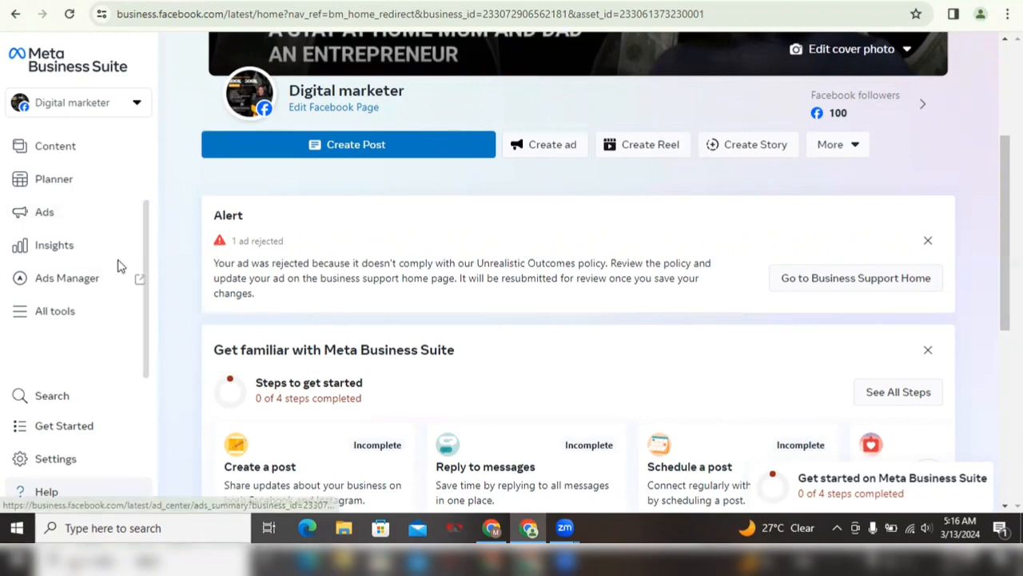
Go to Ads Manager and open the business settings for the Digital marketer portfolio.
{"action": "left_click", "coordinate": [55, 311]}
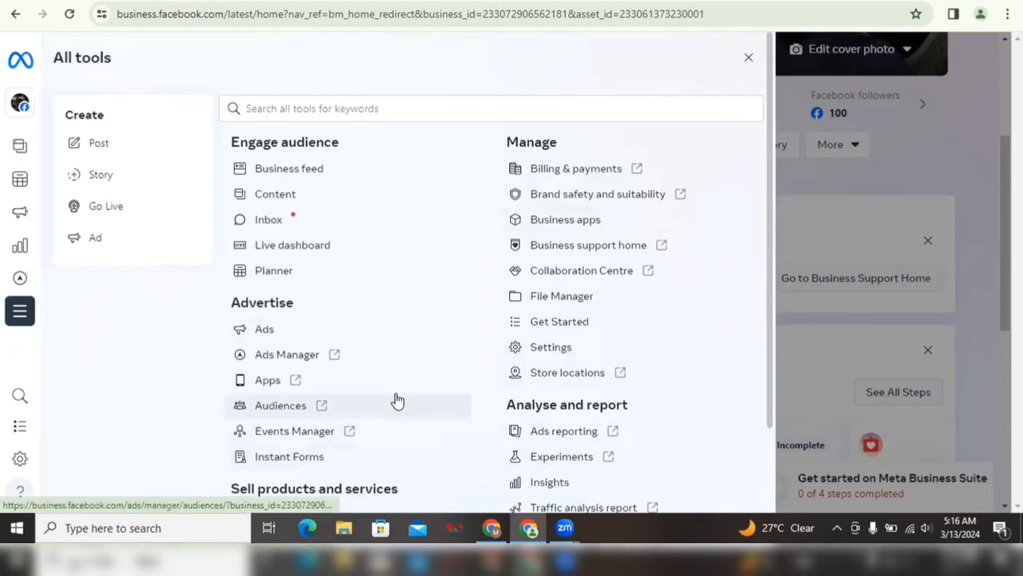
{"action": "left_click", "coordinate": [328, 359]}
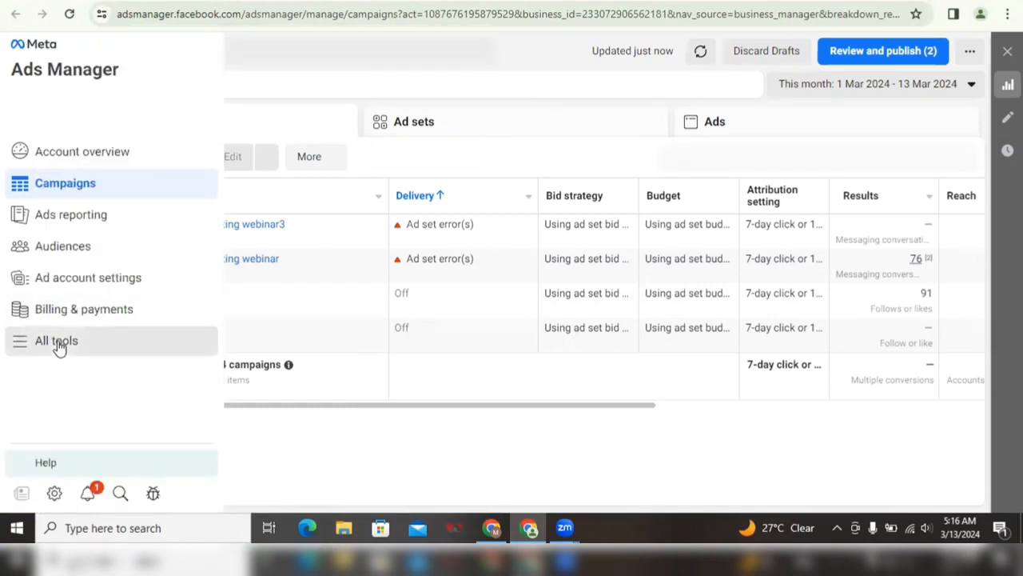
{"action": "left_click", "coordinate": [57, 342]}
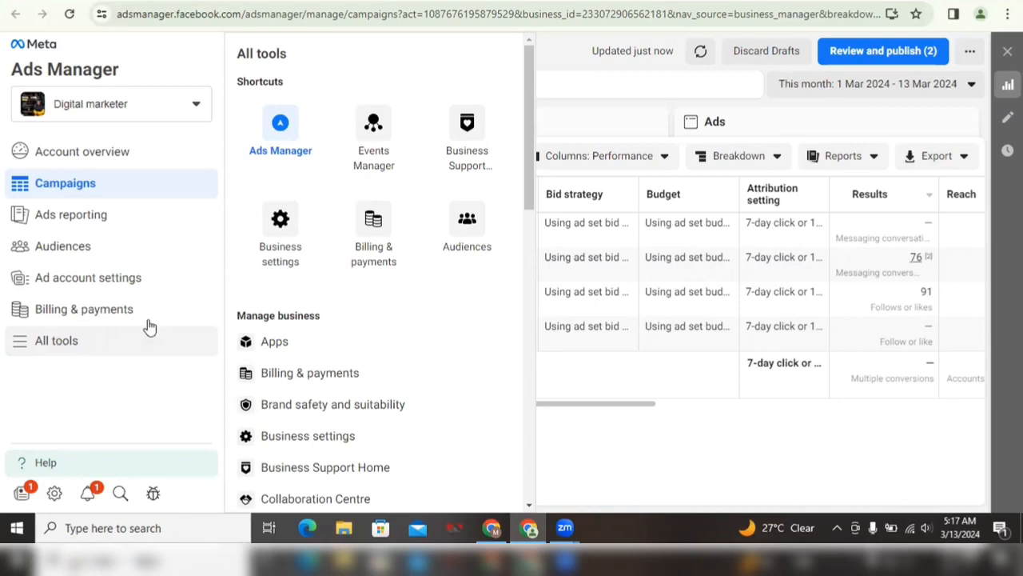
{"action": "left_click", "coordinate": [280, 240]}
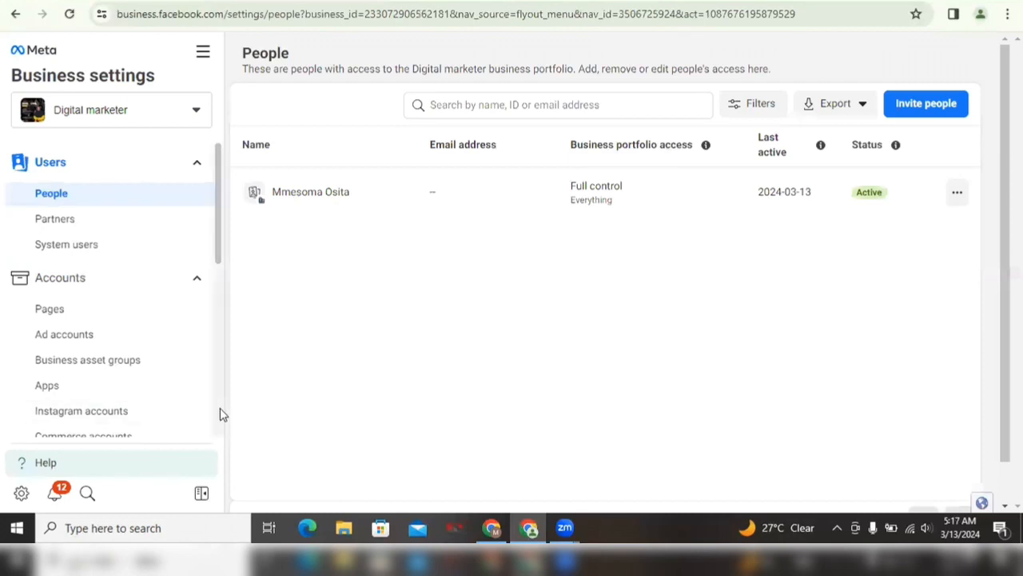
Open the pixels page among the business data sources and follow it to the portfolio's datasets.
{"action": "scroll", "coordinate": [218, 406], "scroll_direction": "down", "scroll_amount": 2}
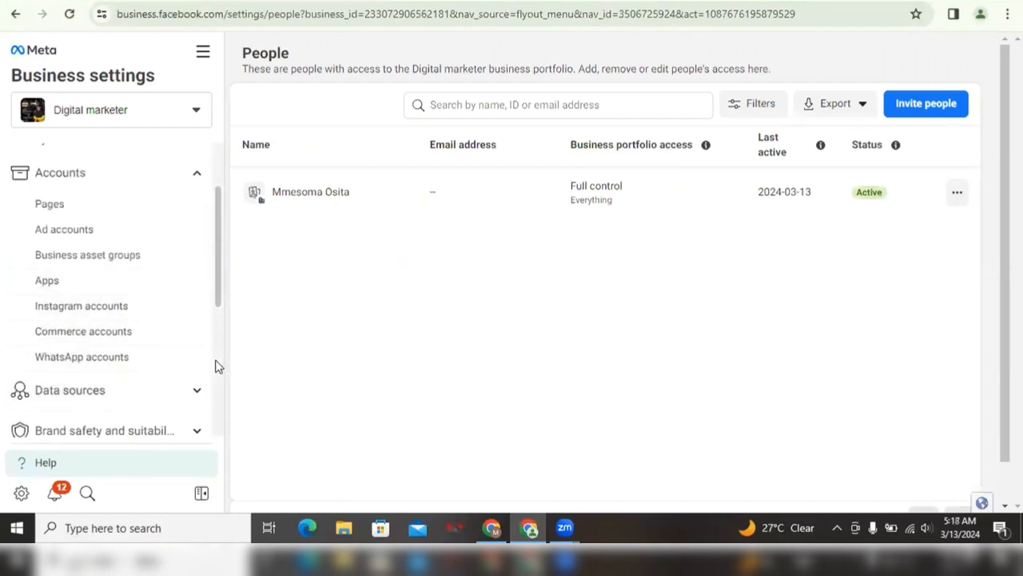
{"action": "scroll", "coordinate": [215, 366], "scroll_direction": "down", "scroll_amount": 2}
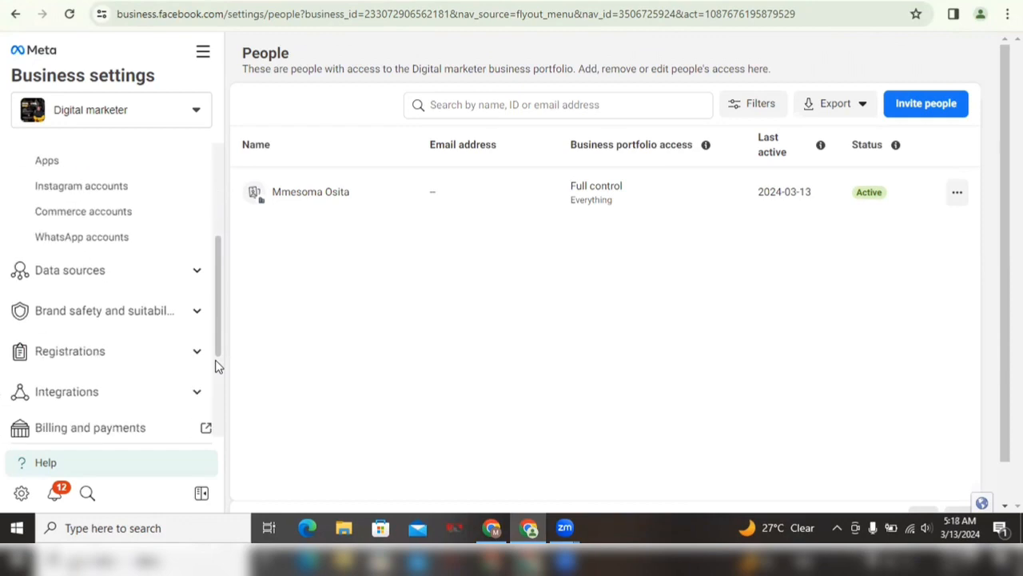
{"action": "left_click", "coordinate": [197, 275]}
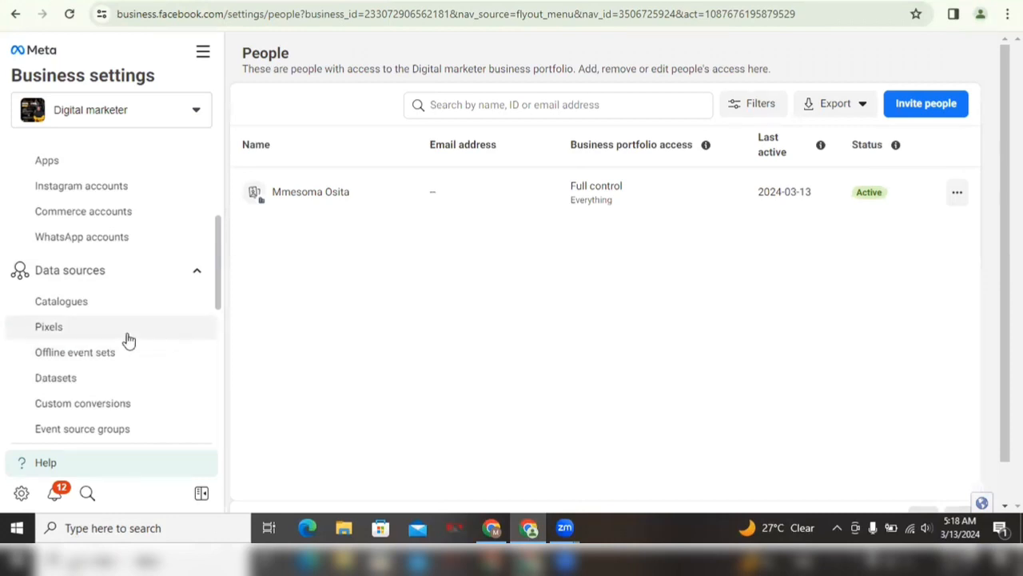
{"action": "left_click", "coordinate": [92, 335]}
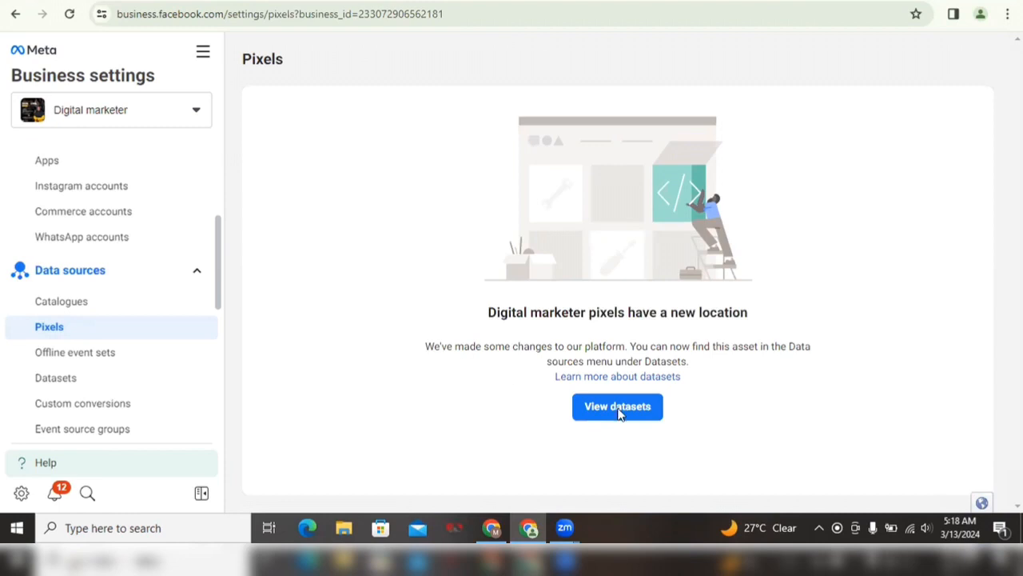
{"action": "left_click", "coordinate": [585, 406]}
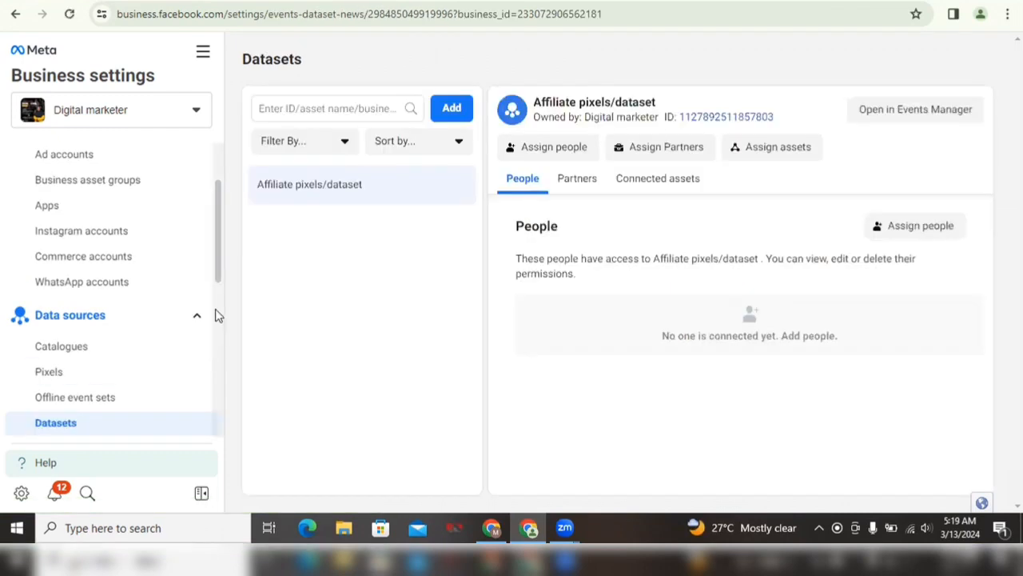
{"action": "scroll", "coordinate": [215, 315], "scroll_direction": "down", "scroll_amount": 2}
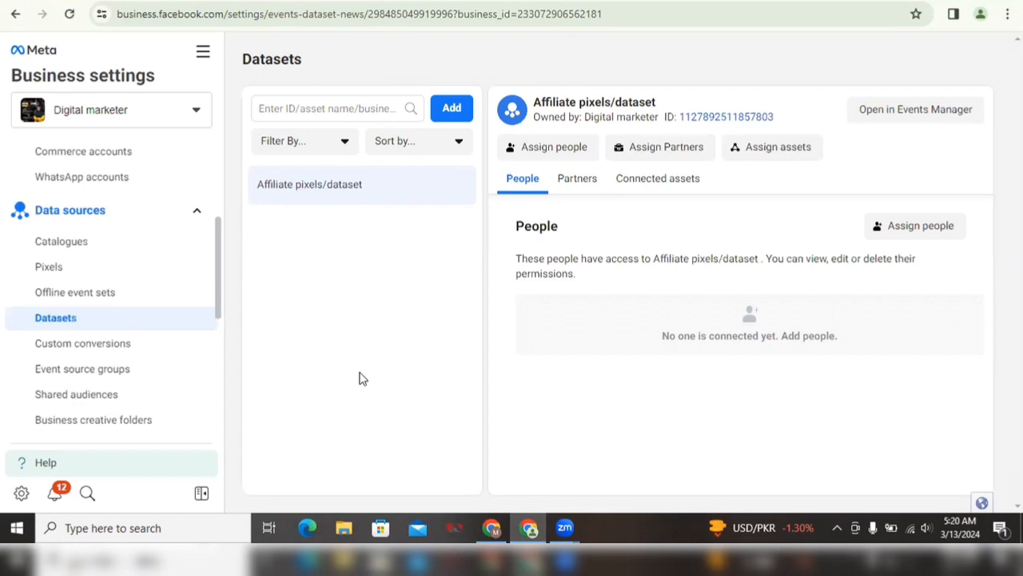
Create a new dataset named Dataset 2.
{"action": "left_click", "coordinate": [450, 109]}
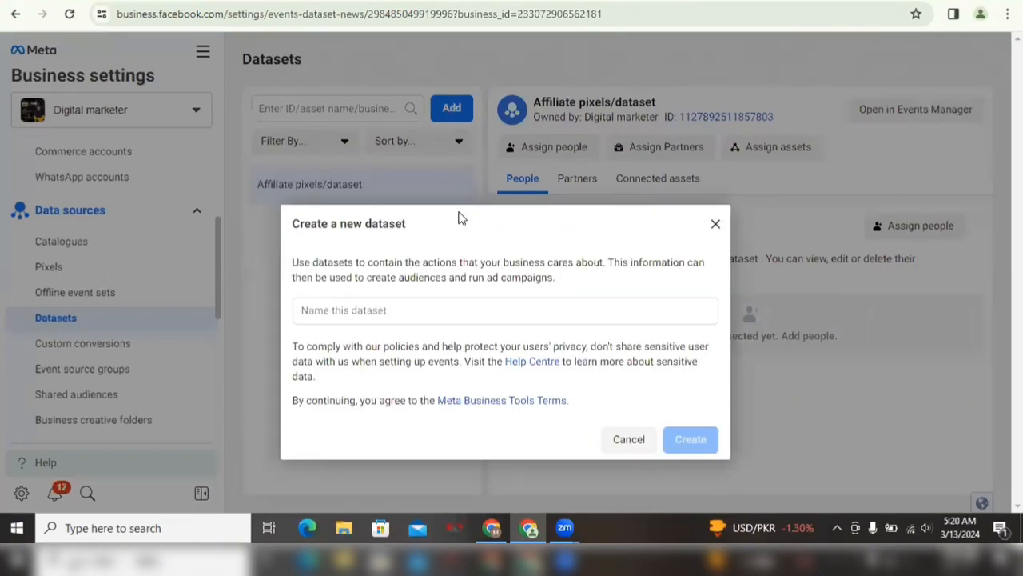
{"action": "left_click", "coordinate": [393, 309]}
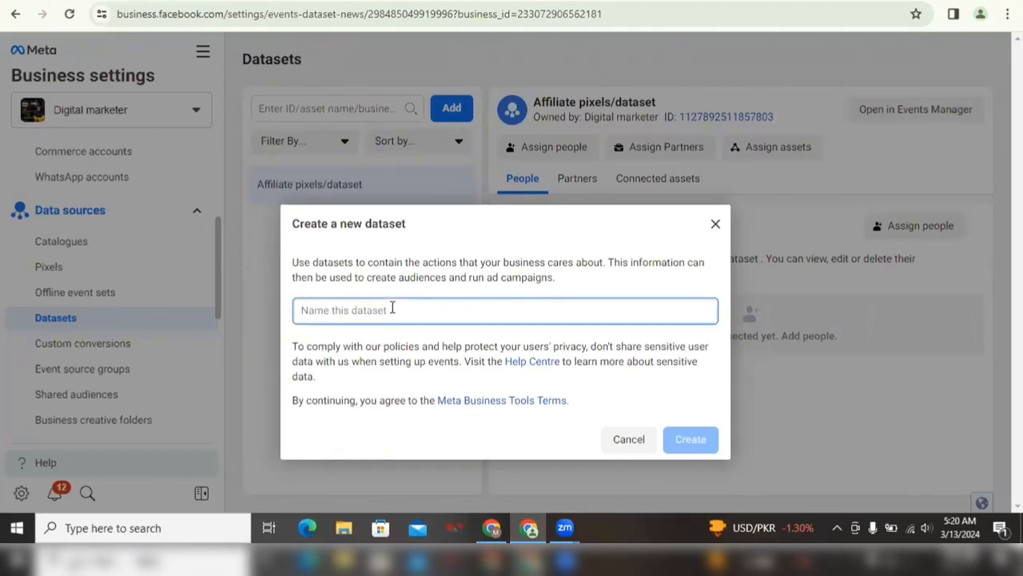
{"action": "type", "text": "Dataset 2"}
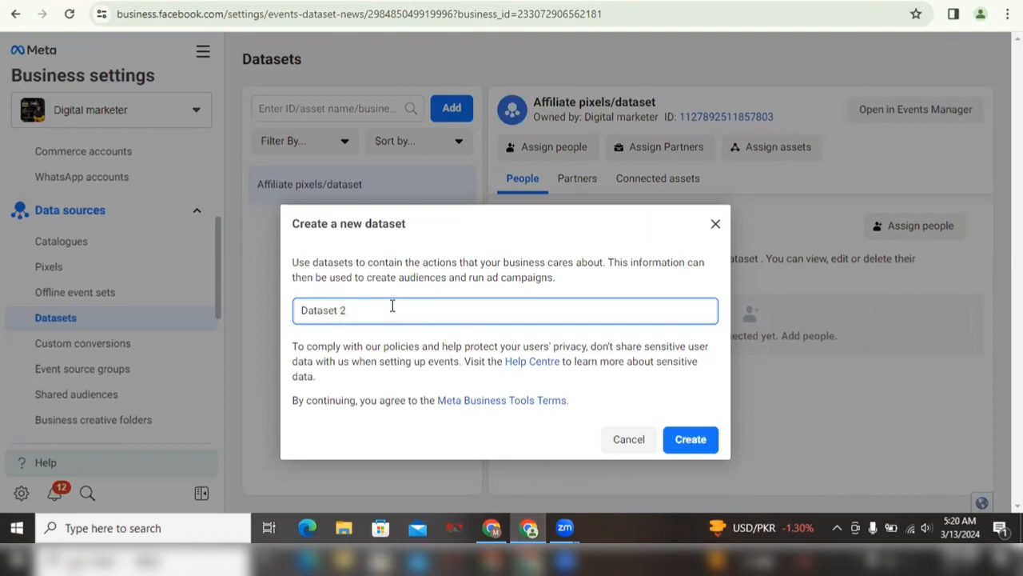
{"action": "left_click", "coordinate": [692, 440]}
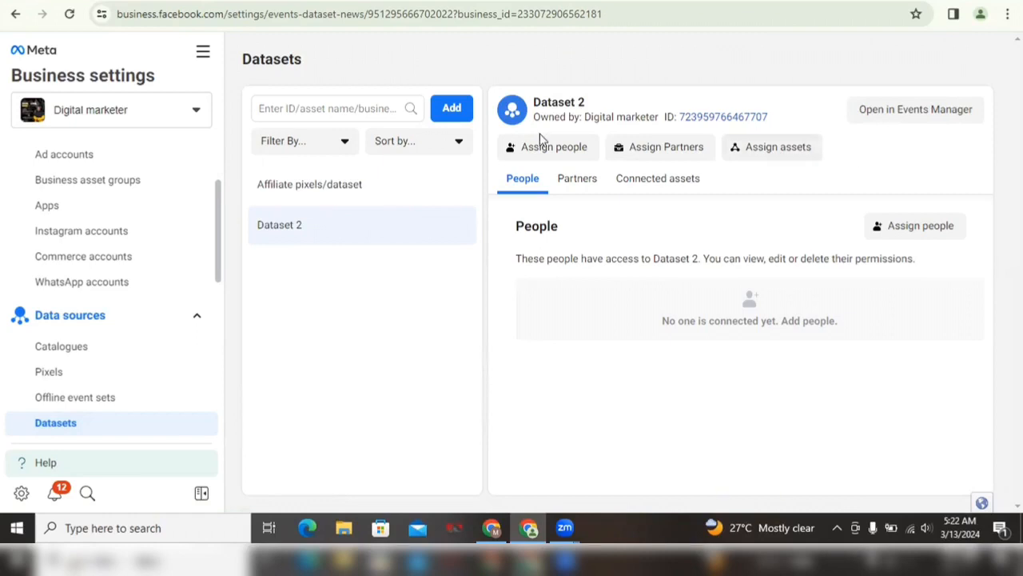
Assign the Affiliate Biz ads ad account to Dataset 2 as a connected asset.
{"action": "left_click", "coordinate": [760, 152]}
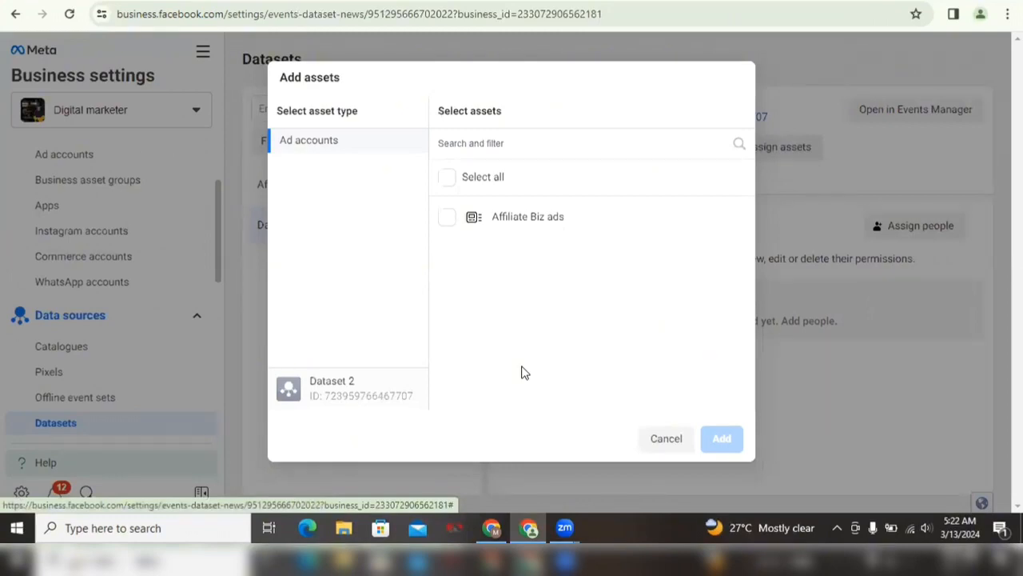
{"action": "left_click", "coordinate": [447, 221]}
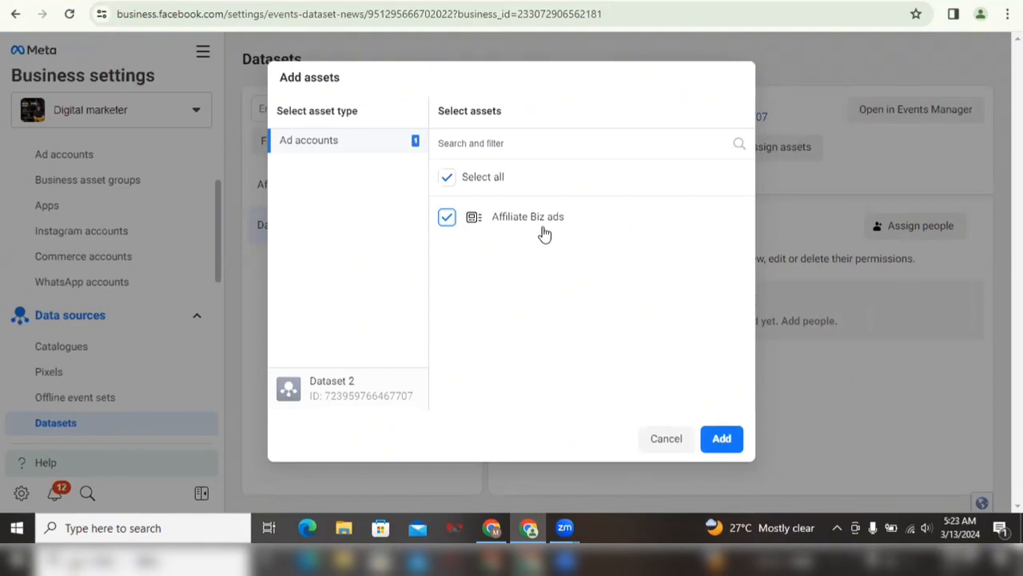
{"action": "left_click", "coordinate": [723, 441]}
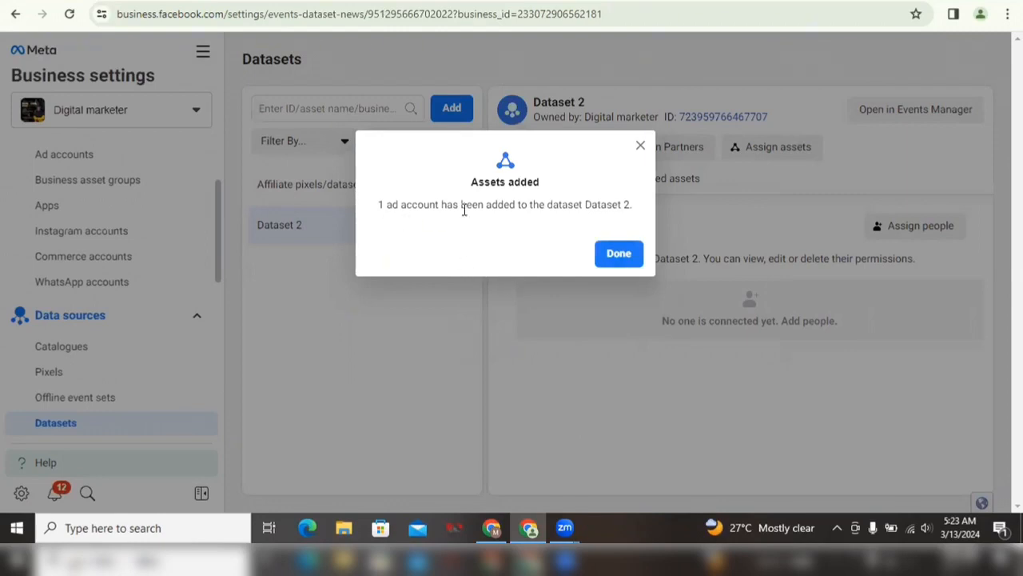
{"action": "left_click", "coordinate": [621, 255]}
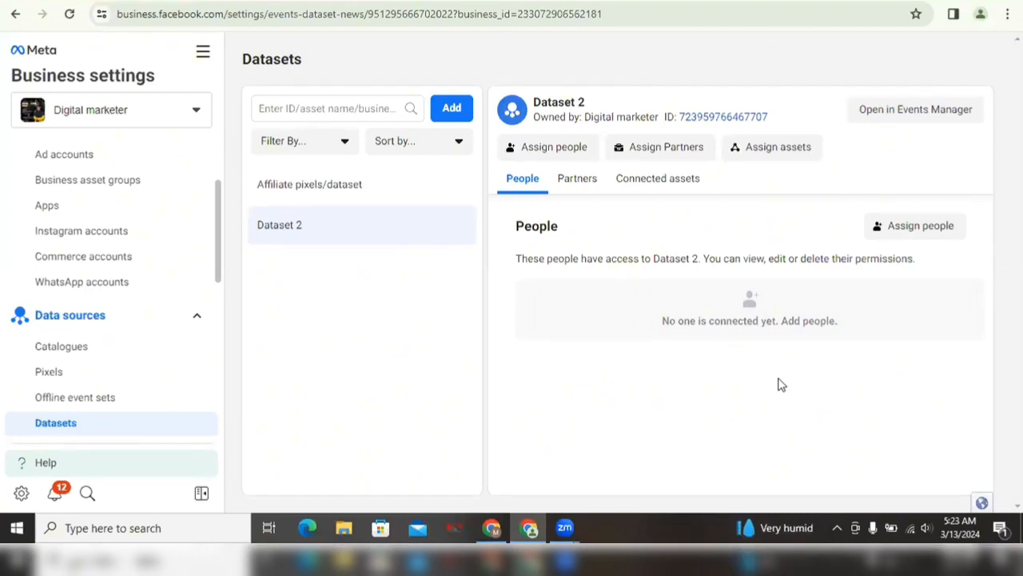
Open Dataset 2 in Events Manager, choose manual code installation for the Meta pixel, and copy its base code.
{"action": "left_click", "coordinate": [886, 118]}
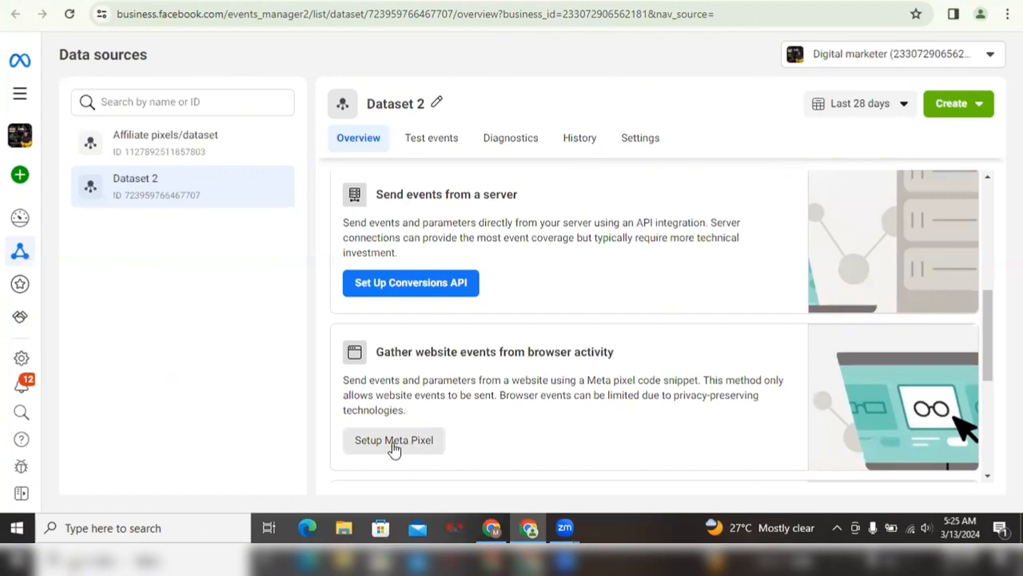
{"action": "left_click", "coordinate": [988, 206]}
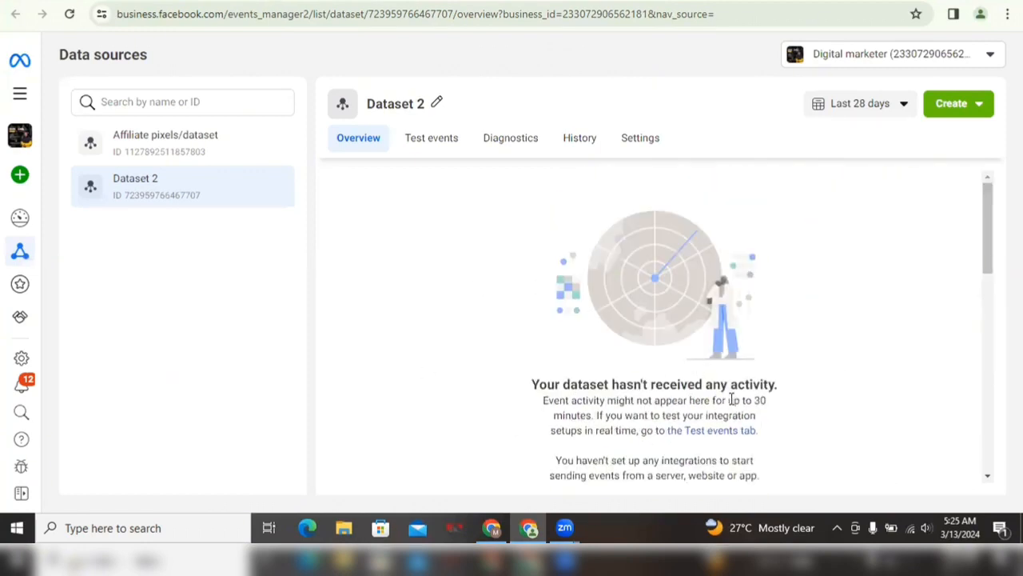
{"action": "left_click", "coordinate": [988, 476]}
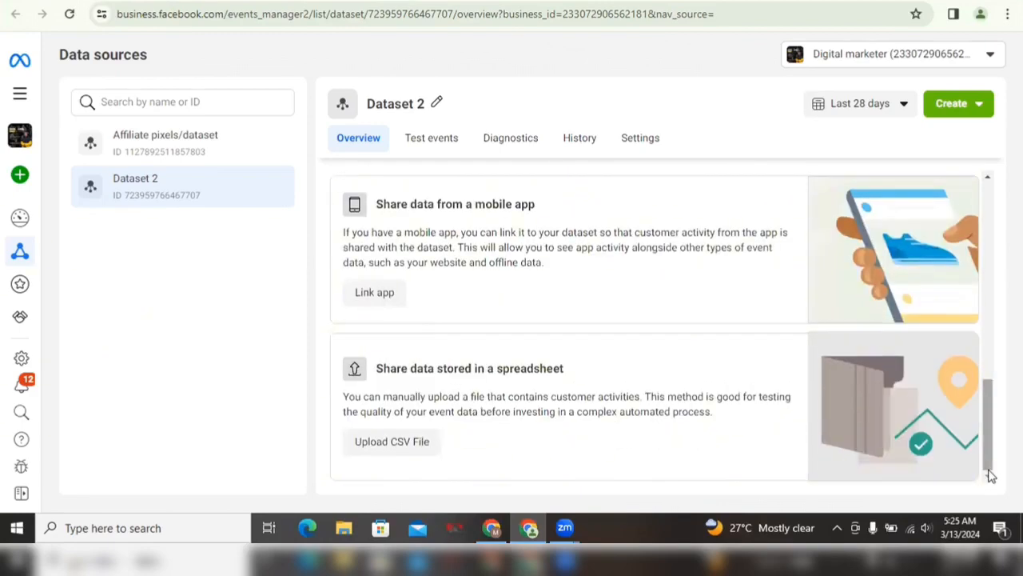
{"action": "left_click", "coordinate": [989, 204]}
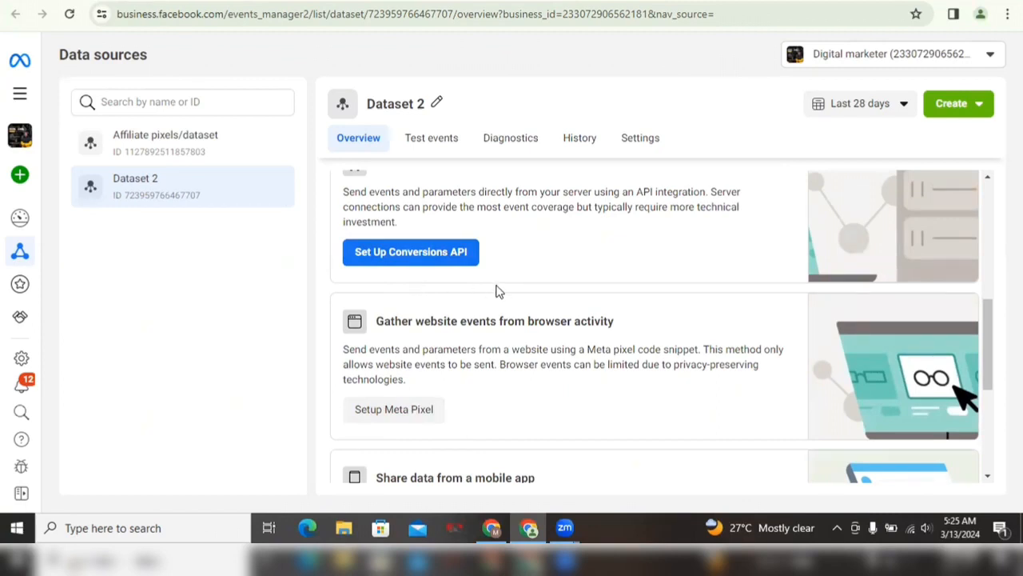
{"action": "left_click", "coordinate": [401, 415]}
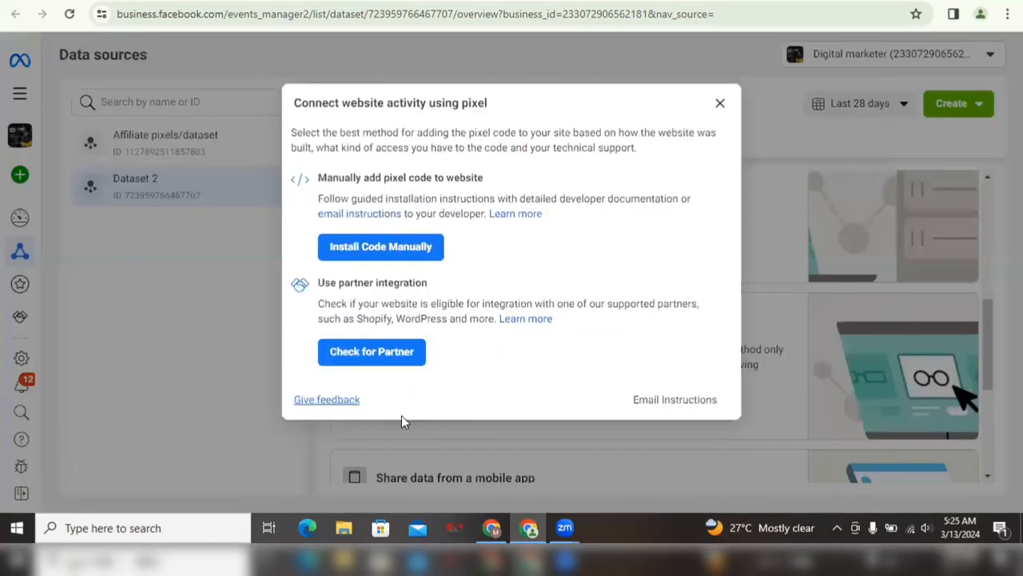
{"action": "left_click", "coordinate": [373, 248]}
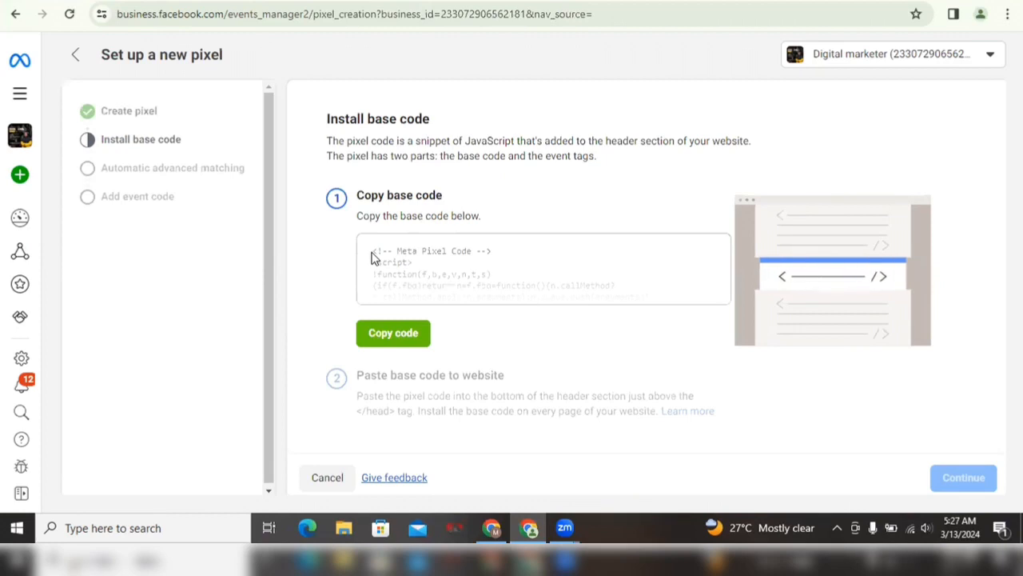
{"action": "left_click", "coordinate": [402, 339]}
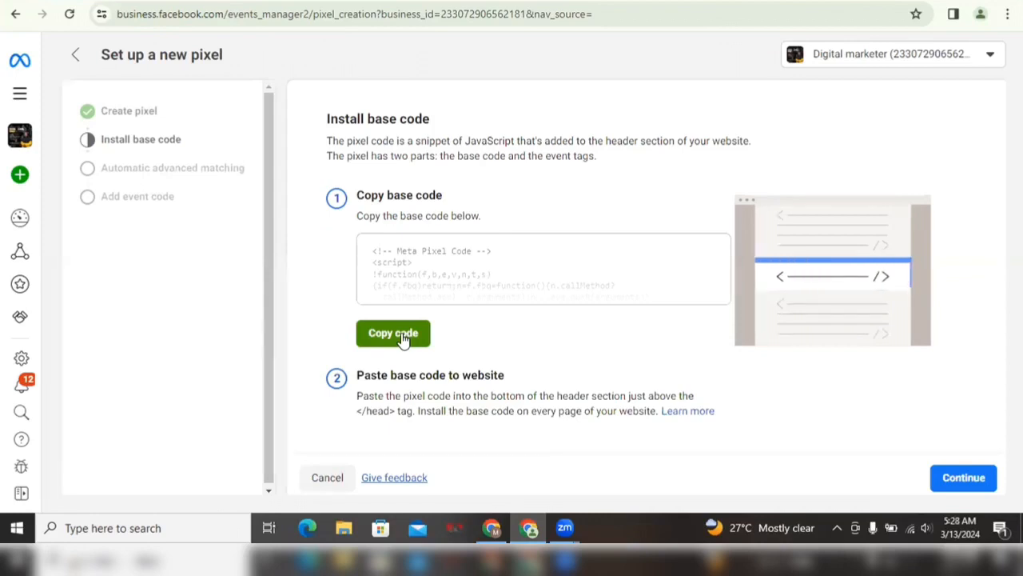
Turn on automatic advanced matching for the pixel with all customer information types included, and continue the setup.
{"action": "left_click", "coordinate": [964, 478]}
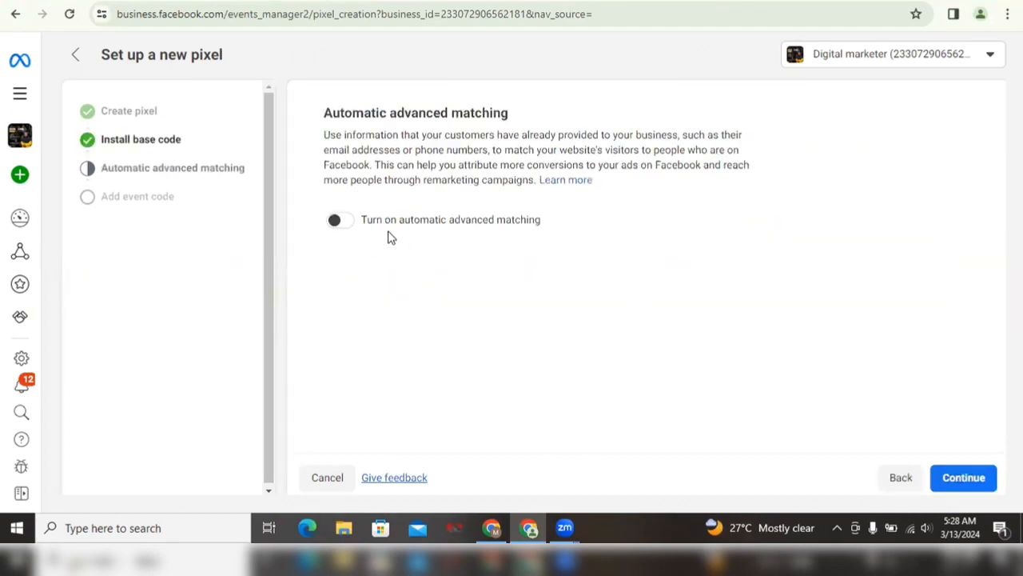
{"action": "left_click", "coordinate": [342, 224]}
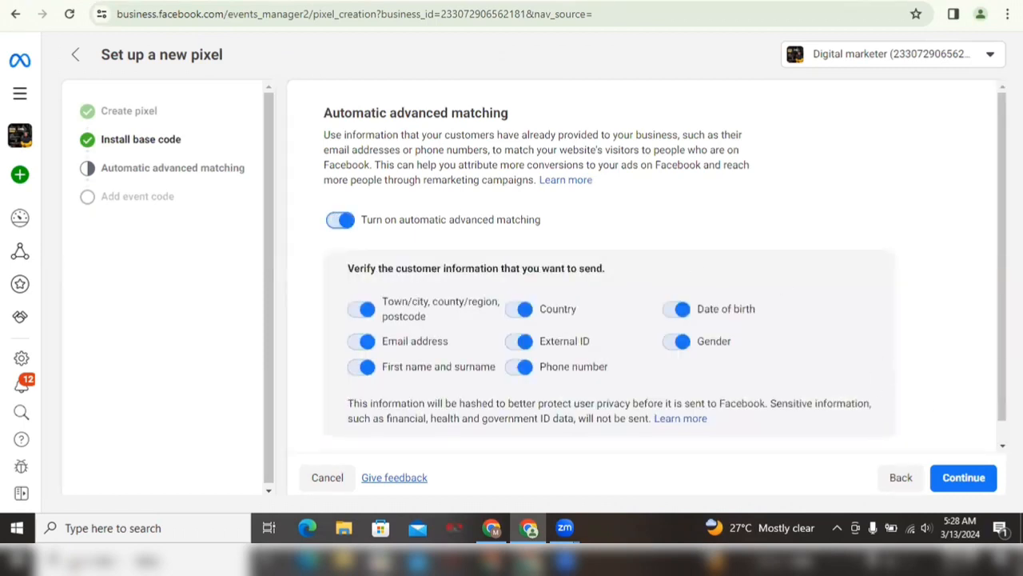
{"action": "scroll", "coordinate": [646, 264], "scroll_direction": "down", "scroll_amount": 1}
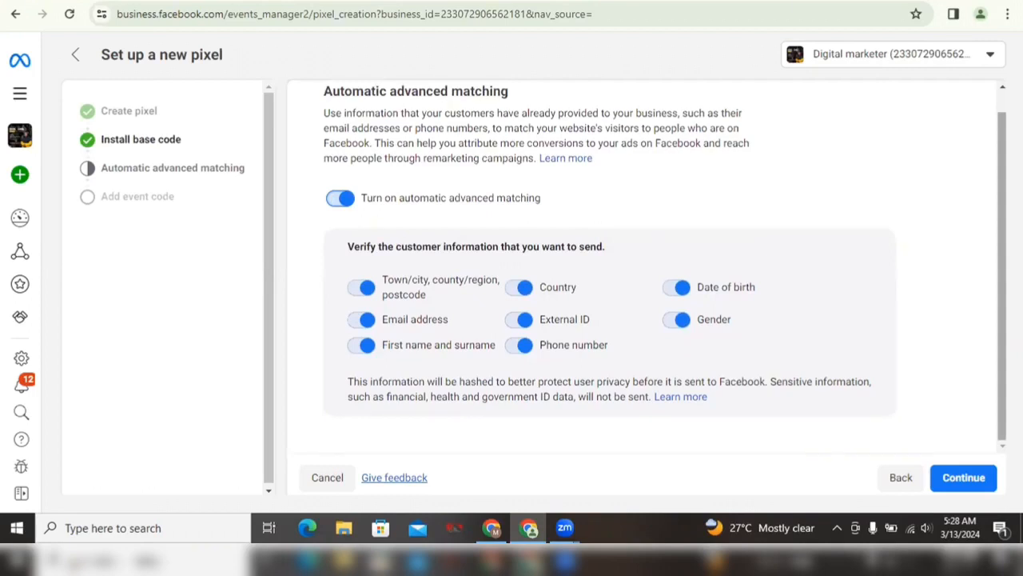
{"action": "left_click", "coordinate": [954, 480]}
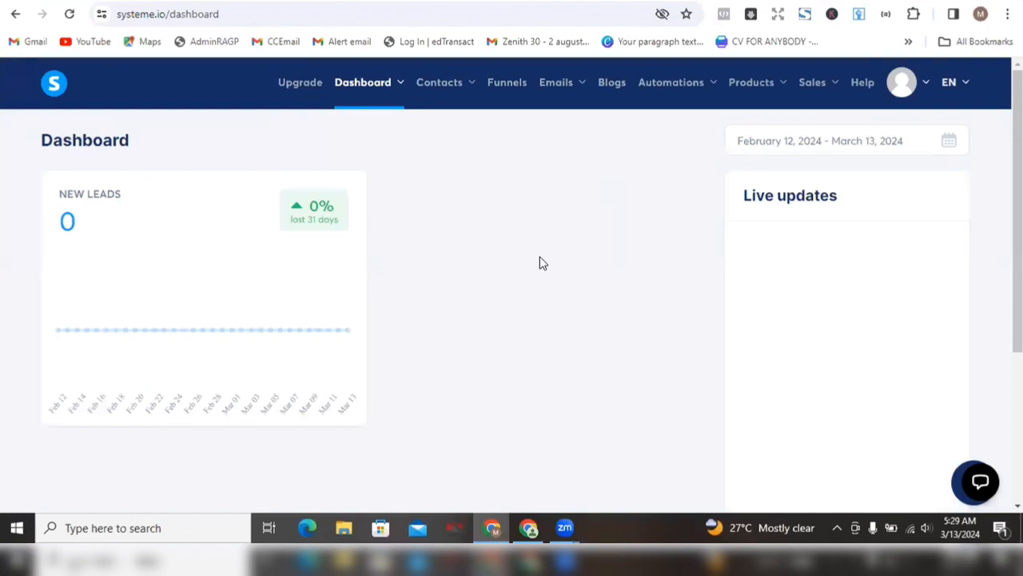
Switch to systeme.io and open the affiliatemarketingwebinar squeeze page of the Affiliatewebinar funnel in the page editor.
{"action": "left_click", "coordinate": [504, 111]}
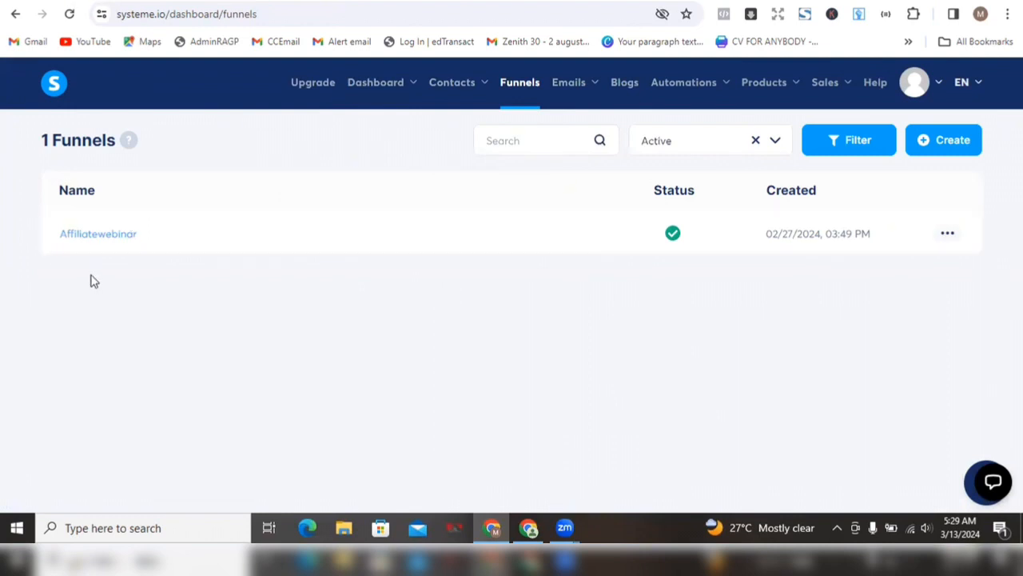
{"action": "left_click", "coordinate": [106, 241]}
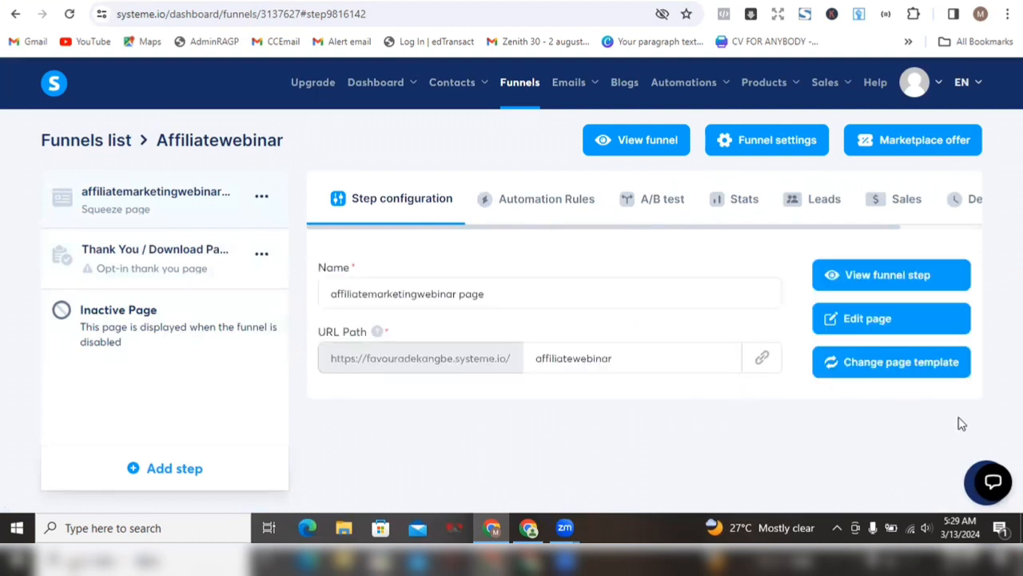
{"action": "left_click", "coordinate": [860, 329]}
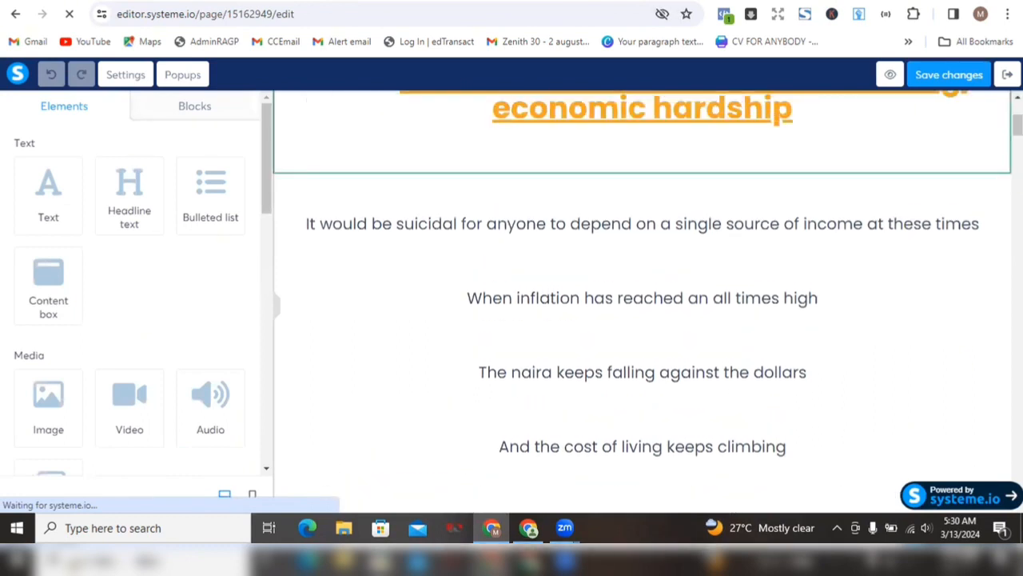
Open the page settings and view the available Facebook events in the Tracking section.
{"action": "left_click", "coordinate": [125, 77]}
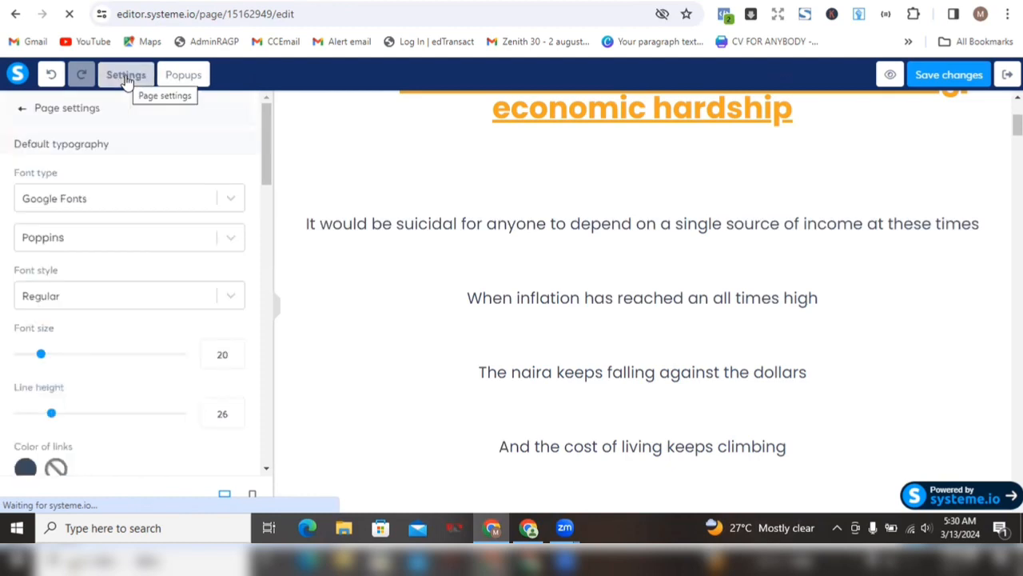
{"action": "scroll", "coordinate": [264, 469], "scroll_direction": "down", "scroll_amount": 2}
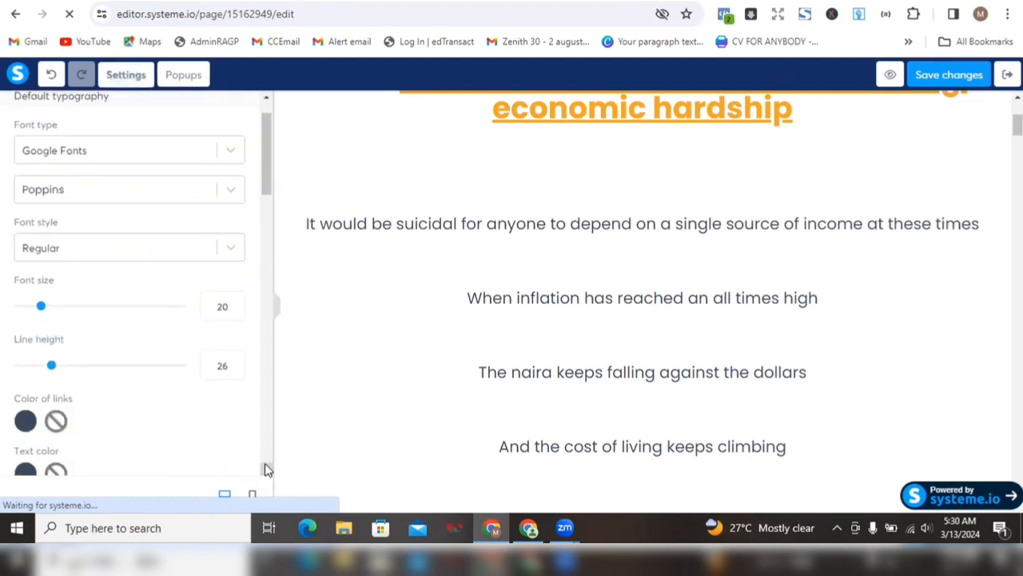
{"action": "scroll", "coordinate": [268, 469], "scroll_direction": "down", "scroll_amount": 4}
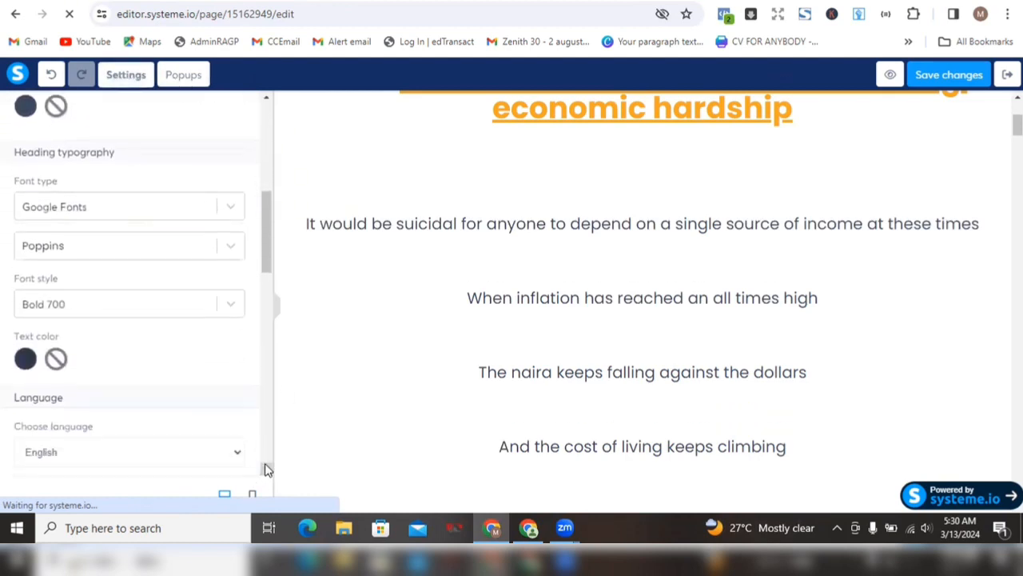
{"action": "scroll", "coordinate": [268, 469], "scroll_direction": "down", "scroll_amount": 5}
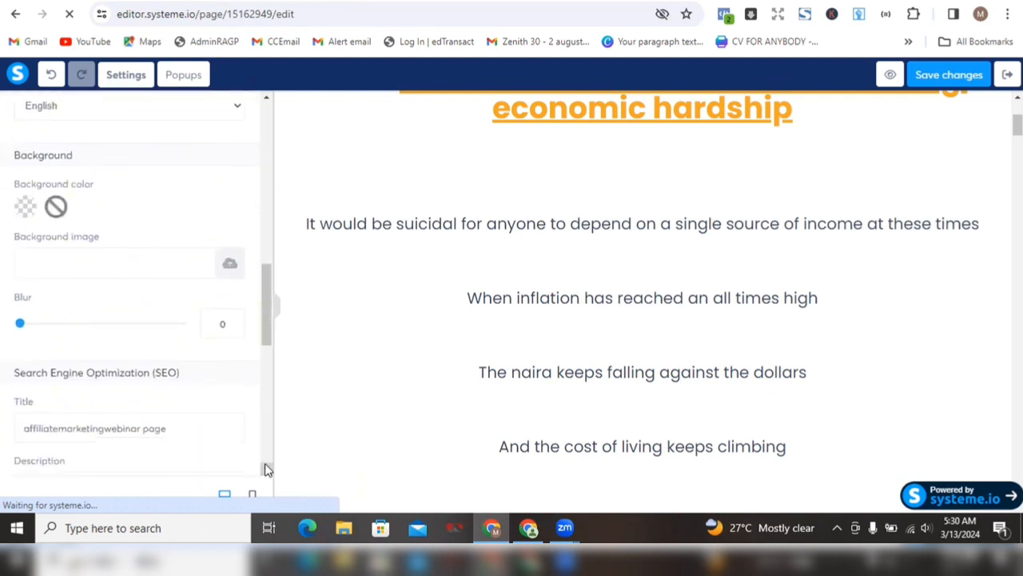
{"action": "scroll", "coordinate": [267, 469], "scroll_direction": "down", "scroll_amount": 5}
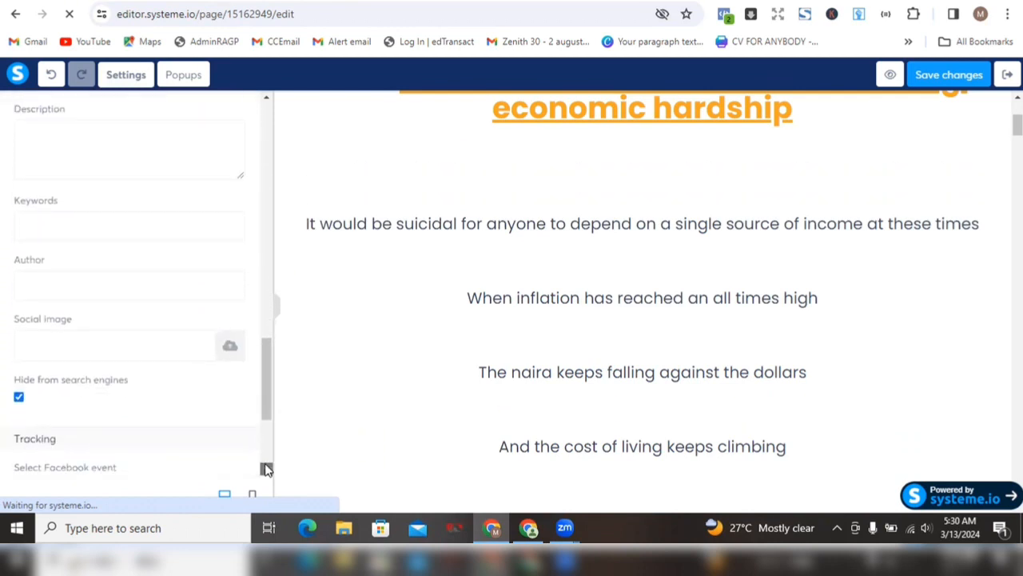
{"action": "scroll", "coordinate": [267, 469], "scroll_direction": "down", "scroll_amount": 2}
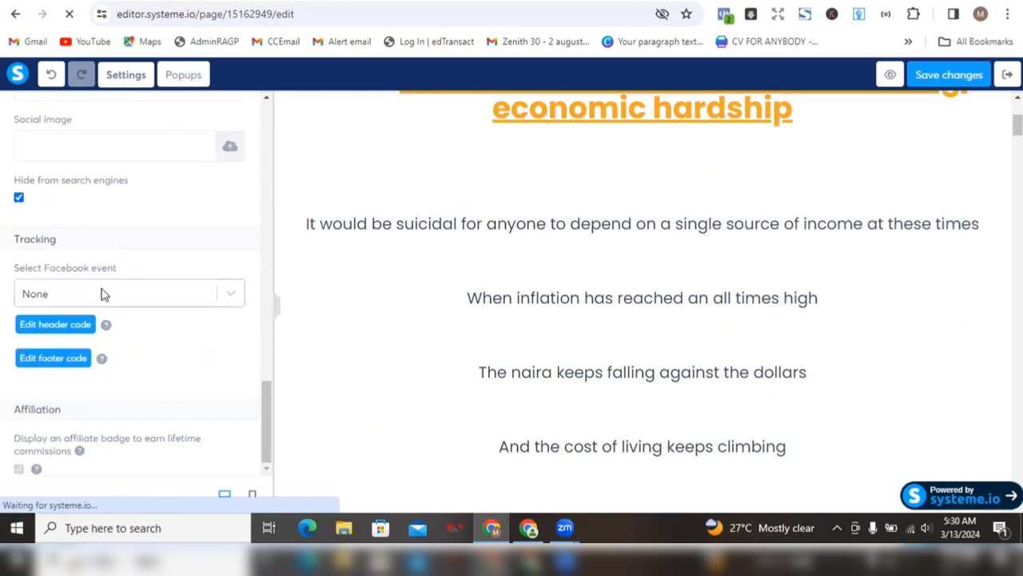
{"action": "left_click", "coordinate": [95, 295]}
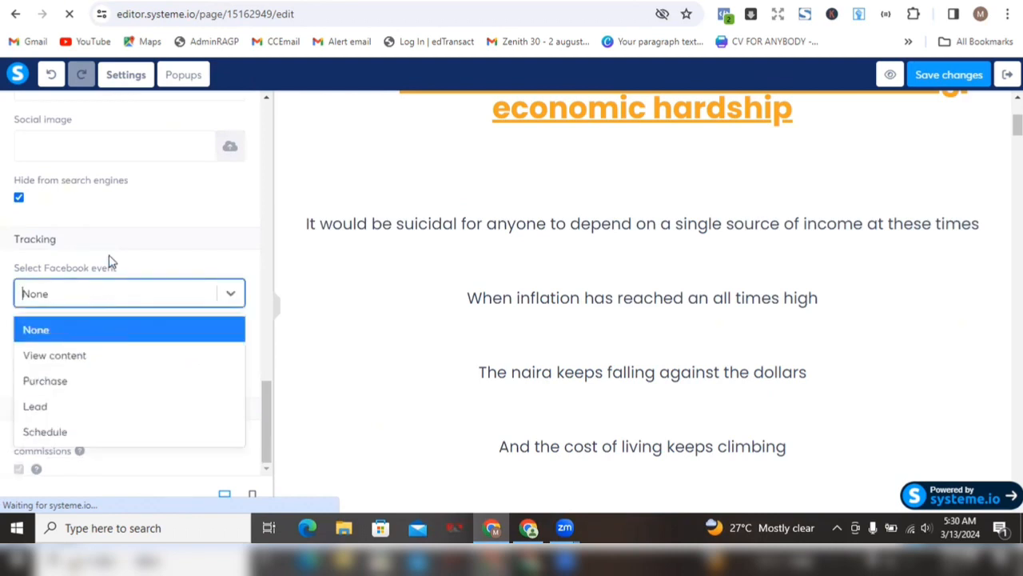
{"action": "left_click", "coordinate": [141, 244]}
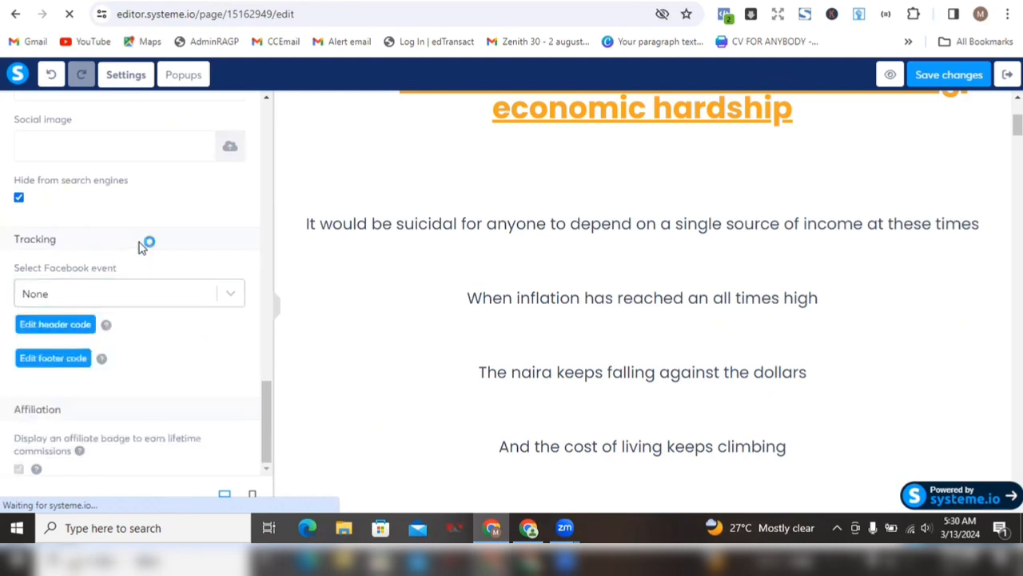
Replace the existing code in the page's header code with the copied Meta pixel base code and save it.
{"action": "left_click", "coordinate": [44, 334]}
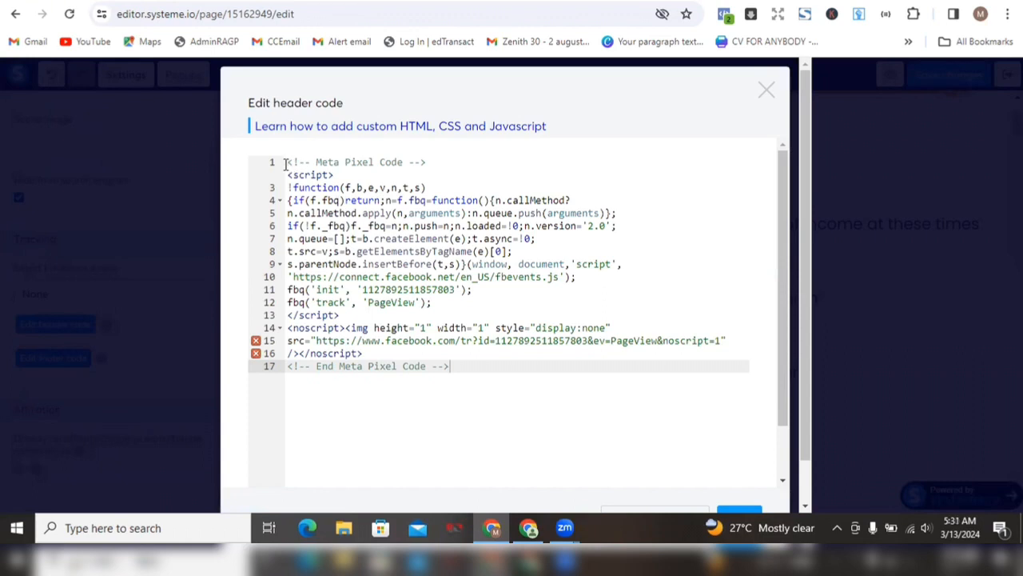
{"action": "left_click_drag", "start_coordinate": [289, 160], "coordinate": [504, 388]}
{"action": "key", "text": "BackSpace"}
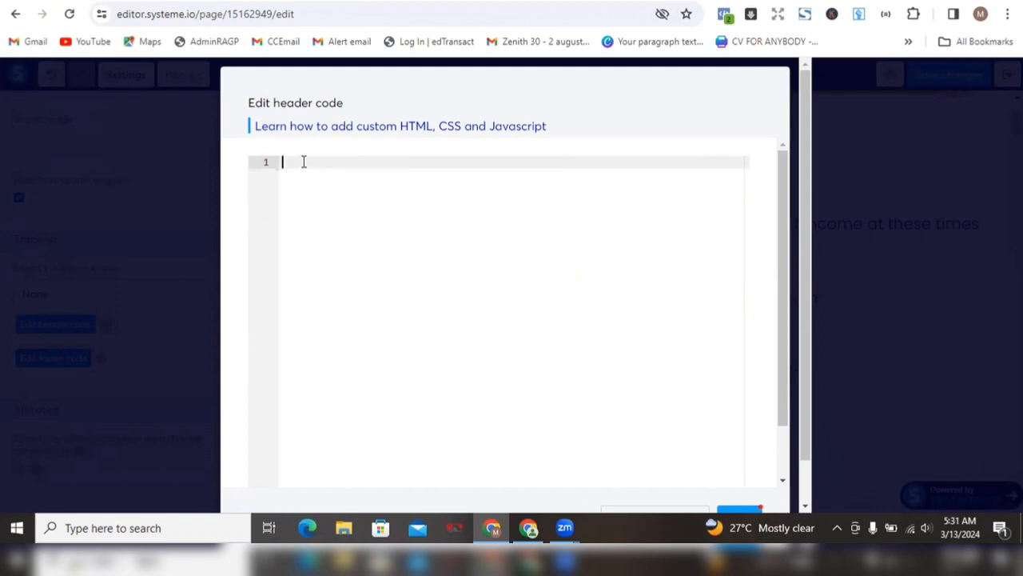
{"action": "key", "text": "ctrl+v"}
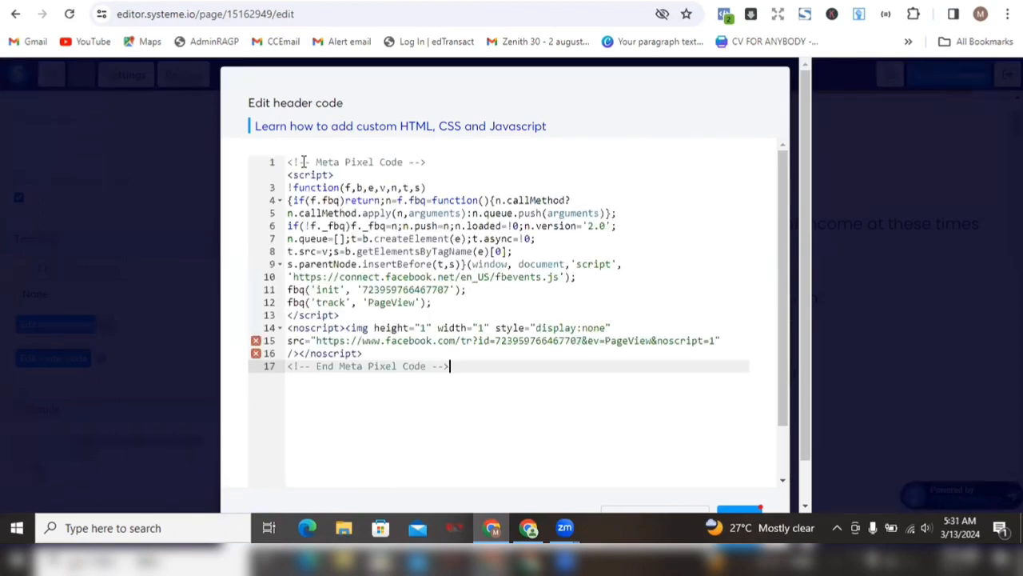
{"action": "scroll", "coordinate": [781, 190], "scroll_direction": "down", "scroll_amount": 2}
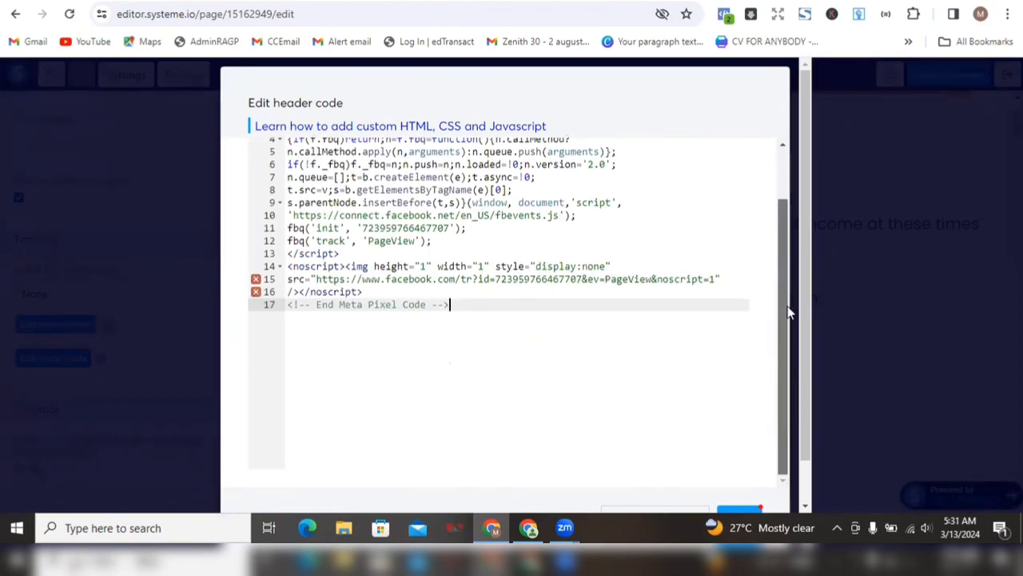
{"action": "scroll", "coordinate": [807, 360], "scroll_direction": "down", "scroll_amount": 1}
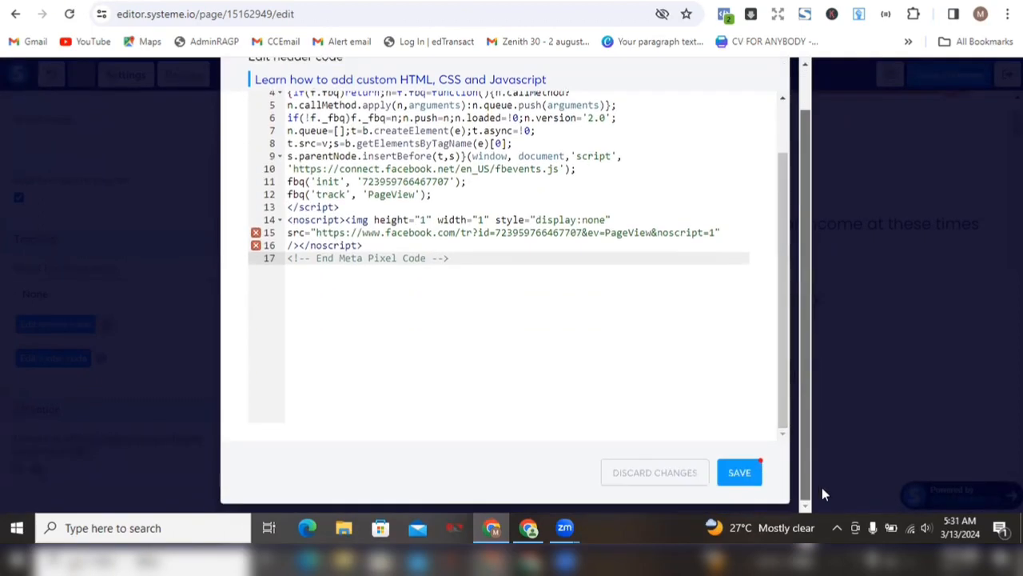
{"action": "left_click", "coordinate": [740, 473]}
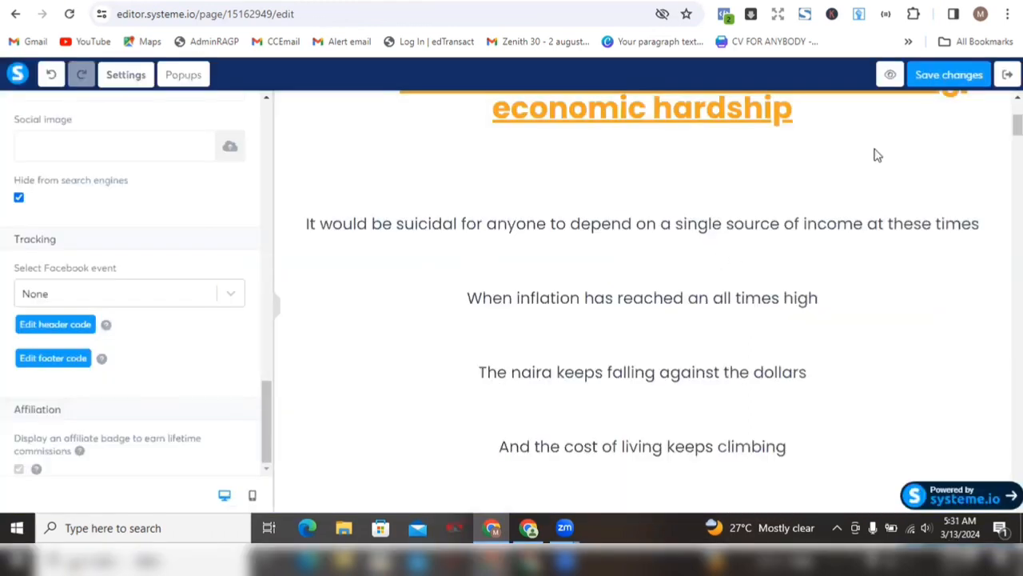
Save the changes to the affiliatemarketingwebinar page and exit the page editor.
{"action": "left_click", "coordinate": [928, 77]}
{"action": "left_click", "coordinate": [1018, 97]}
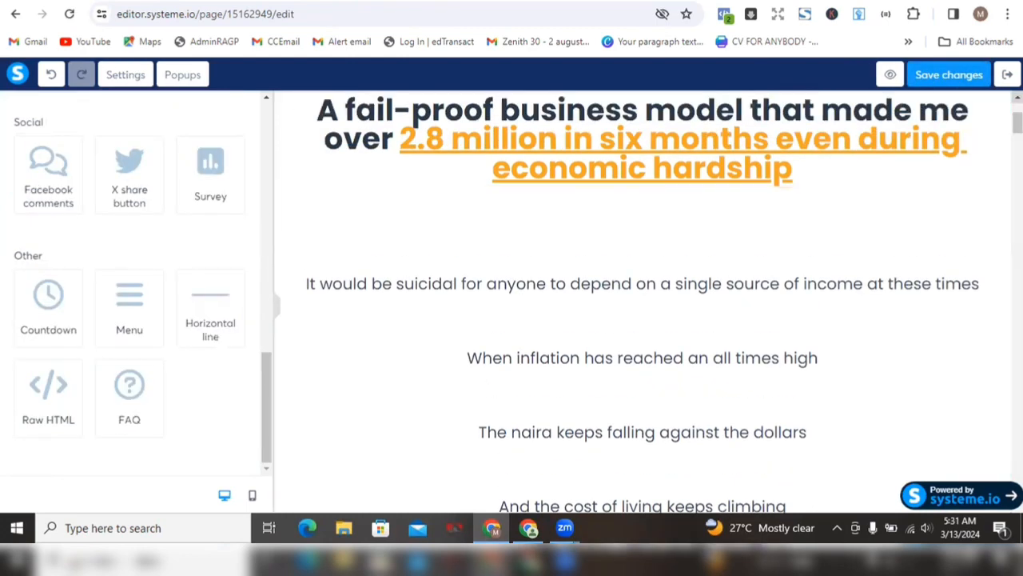
{"action": "left_click", "coordinate": [1007, 74]}
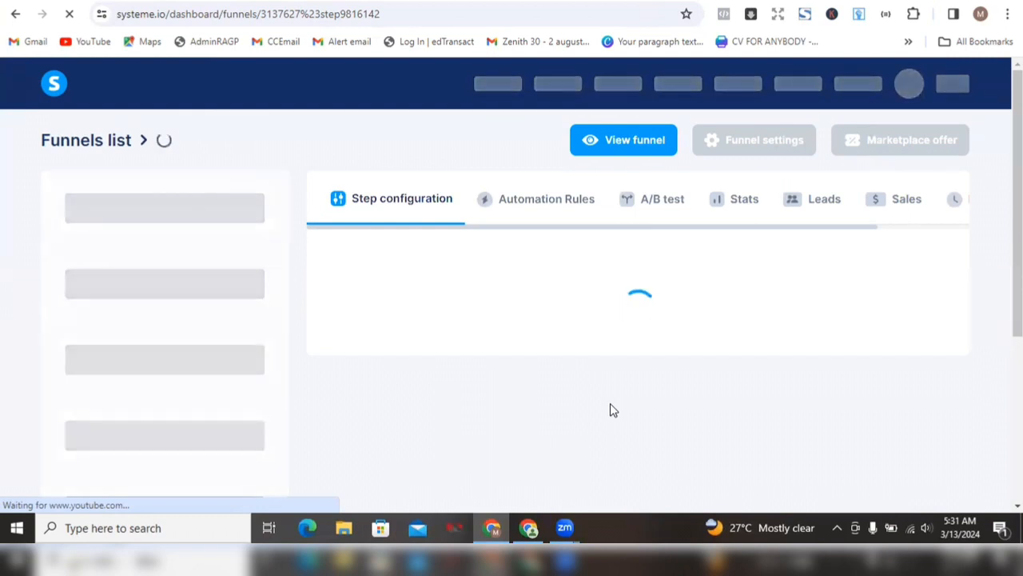
Copy the squeeze page's URL, load it in a new browser tab, and check its installed pixel with Meta Pixel Helper.
{"action": "scroll", "coordinate": [610, 404], "scroll_direction": "down", "scroll_amount": 1}
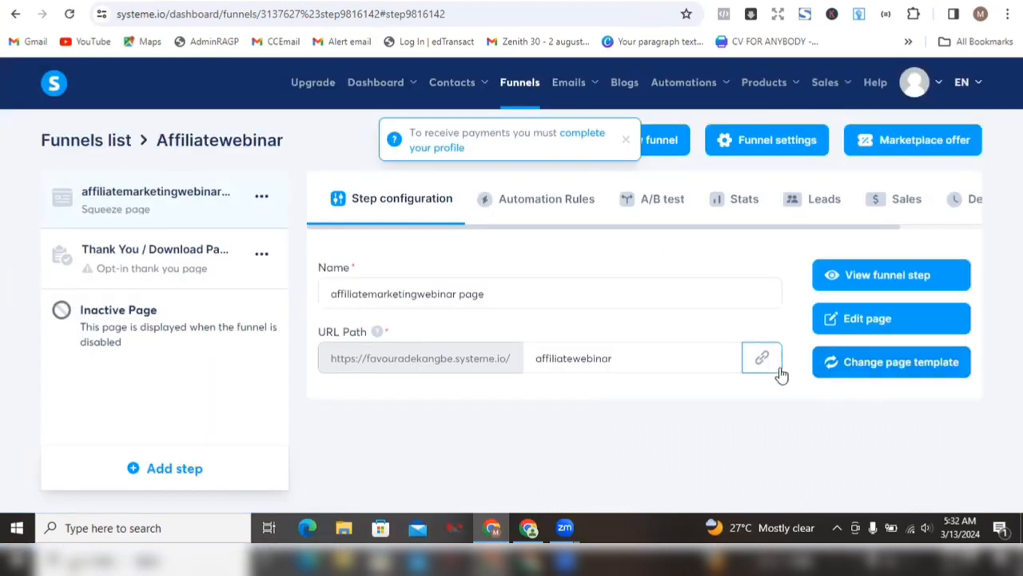
{"action": "left_click", "coordinate": [754, 361]}
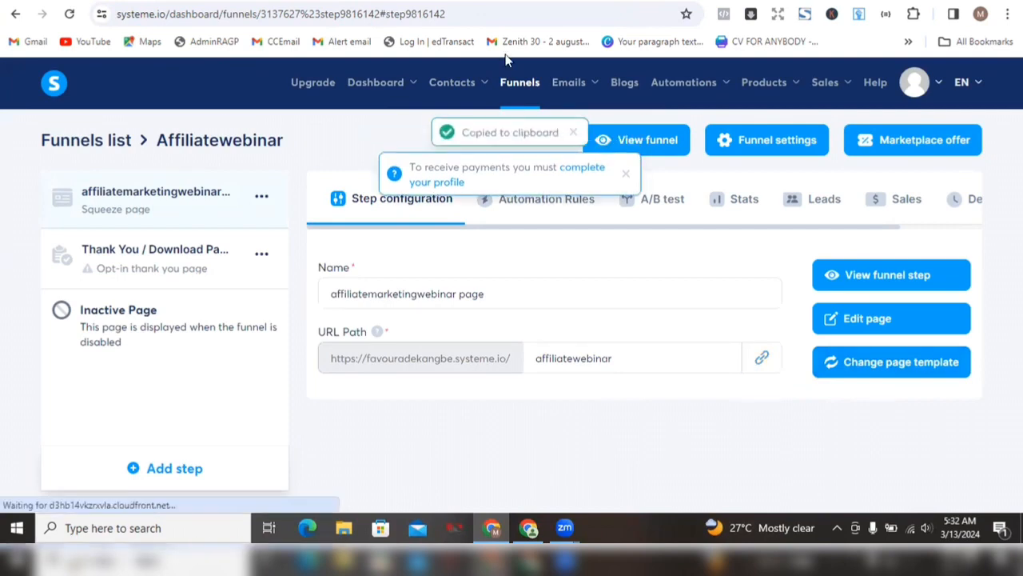
{"action": "key", "text": "ctrl+t"}
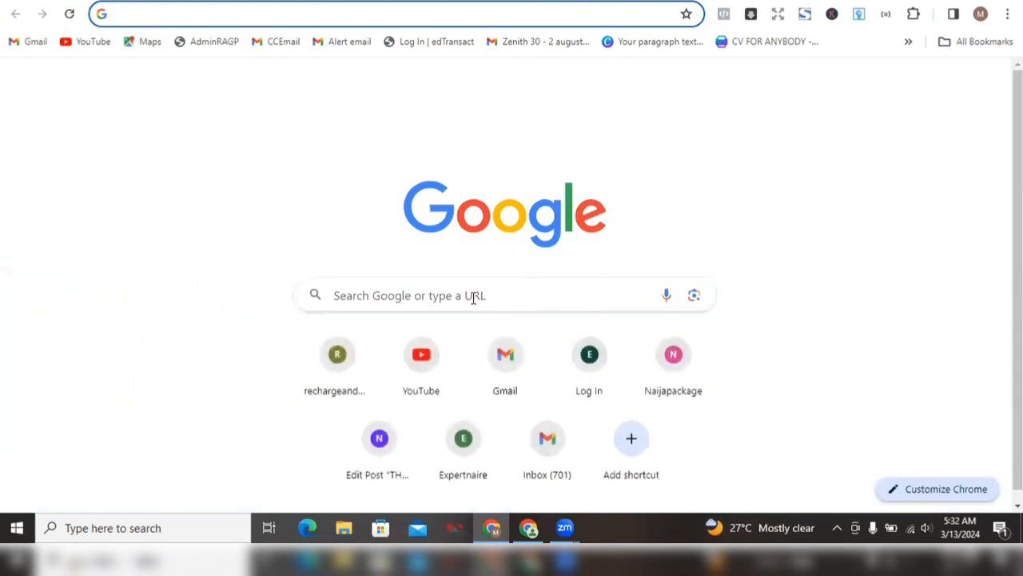
{"action": "left_click", "coordinate": [472, 296]}
{"action": "key", "text": "ctrl+v"}
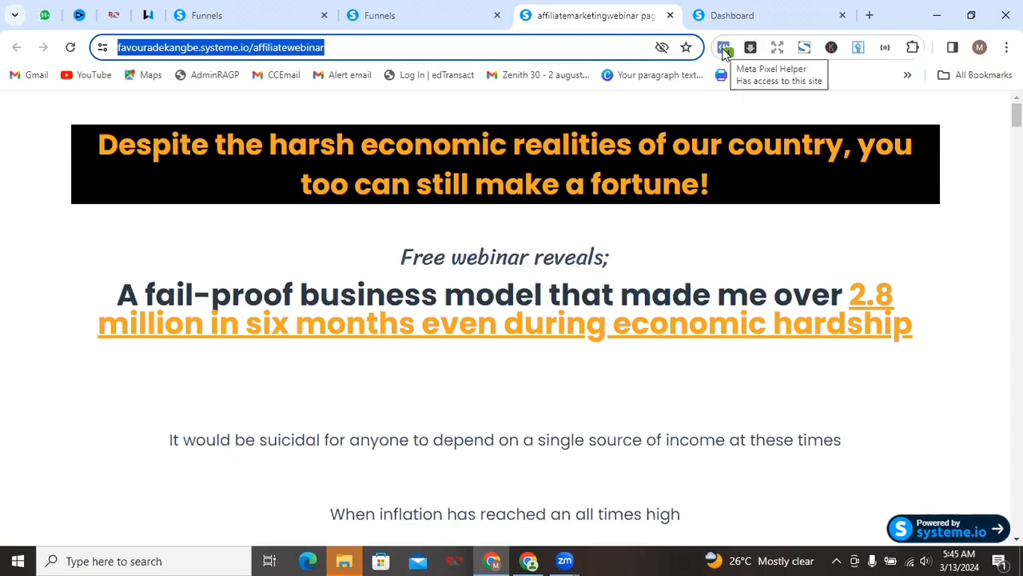
{"action": "left_click", "coordinate": [724, 48]}
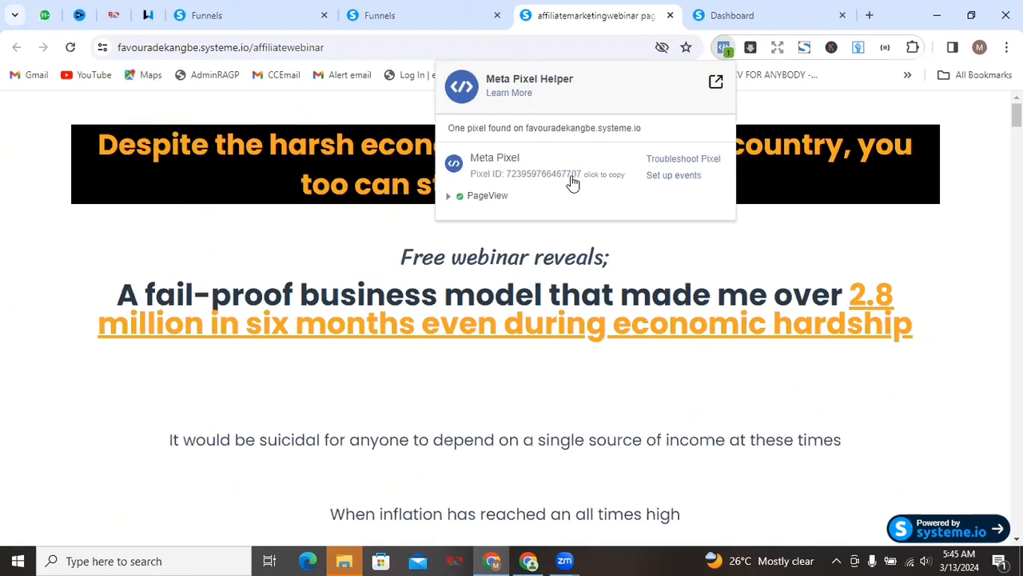
Switch to Events Manager, leave the new pixel setup for the pixel overview, and look through Dataset 2's event activity.
{"action": "left_click", "coordinate": [529, 561]}
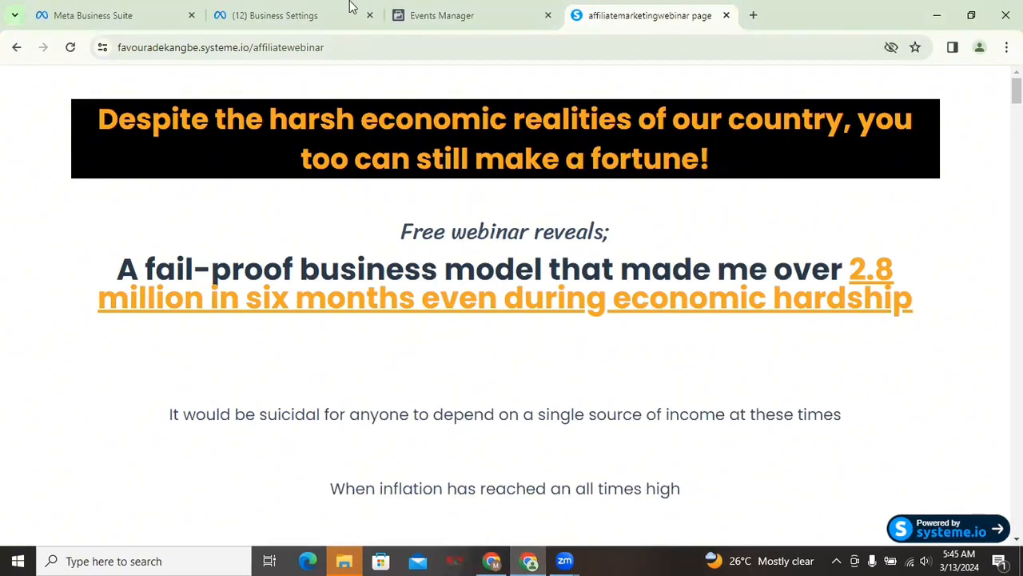
{"action": "left_click", "coordinate": [448, 16]}
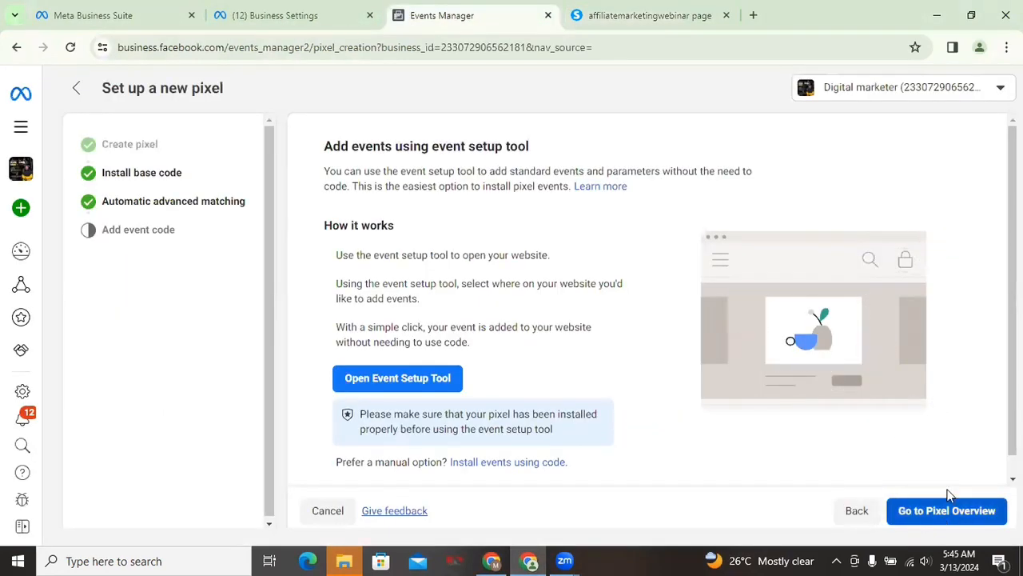
{"action": "left_click", "coordinate": [924, 514]}
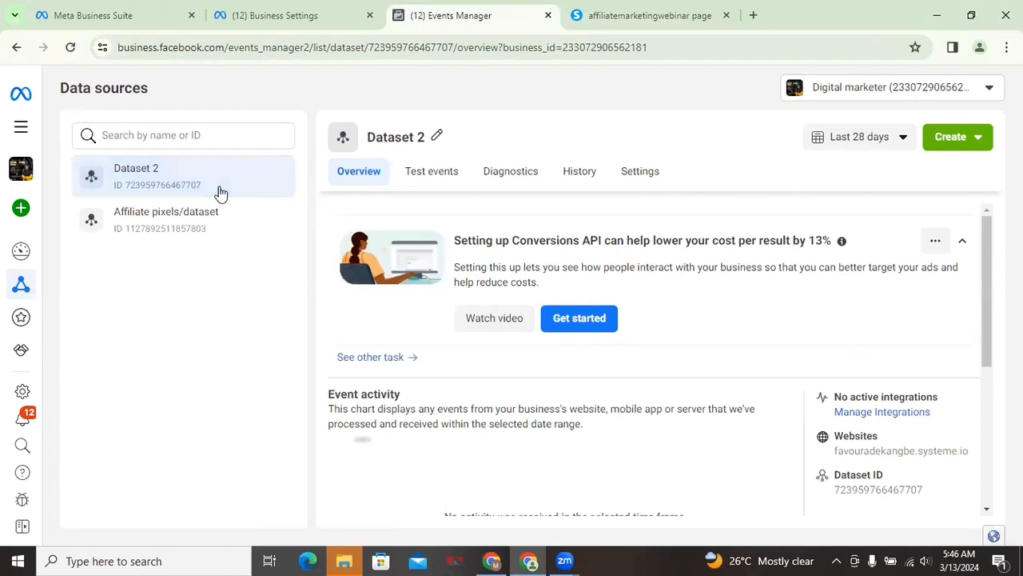
{"action": "left_click", "coordinate": [985, 468]}
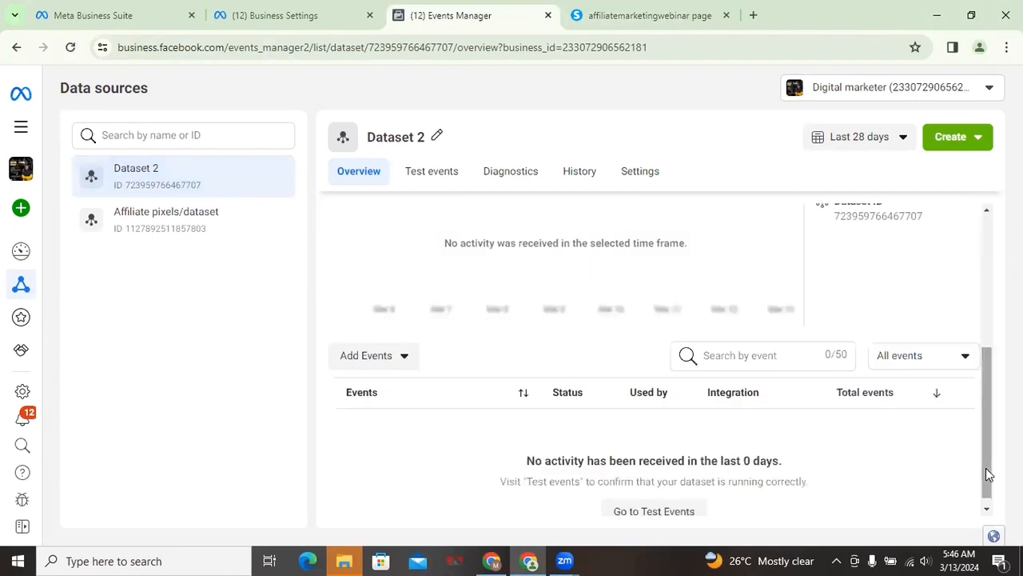
{"action": "left_click", "coordinate": [987, 235]}
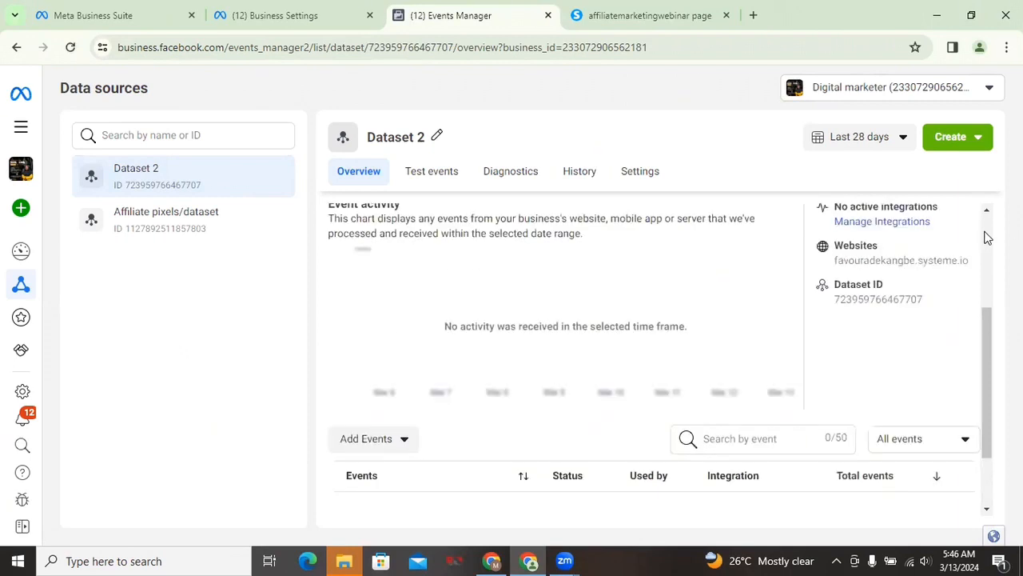
Open the test events for Dataset 2 and view the options for confirming server and website events.
{"action": "left_click", "coordinate": [425, 182]}
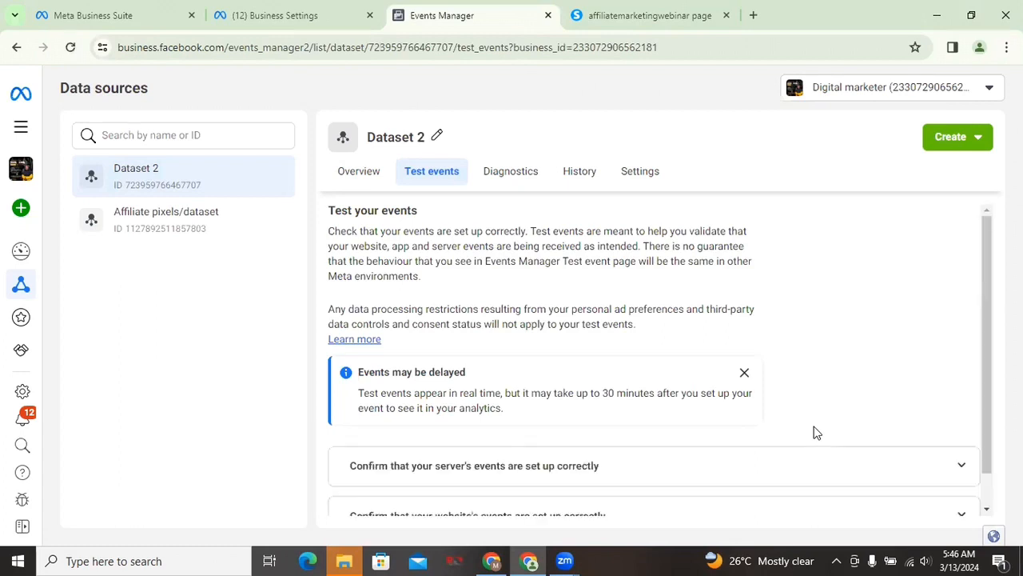
{"action": "left_click", "coordinate": [988, 509]}
{"action": "left_click", "coordinate": [987, 509]}
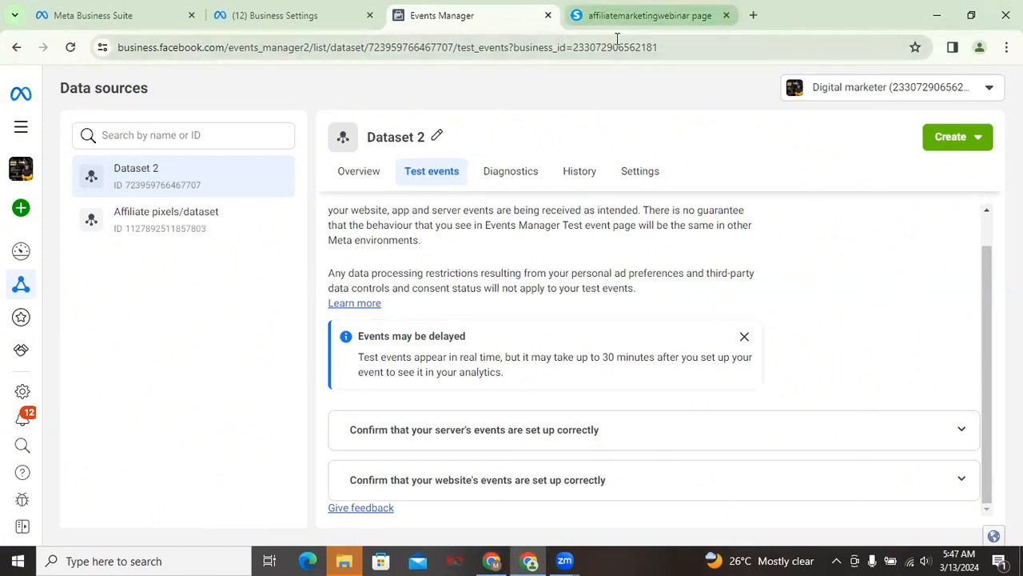
Switch to the live affiliatemarketingwebinar page and look through its headline, coach introduction, affiliate stats, payment proofs and photos.
{"action": "left_click", "coordinate": [615, 13]}
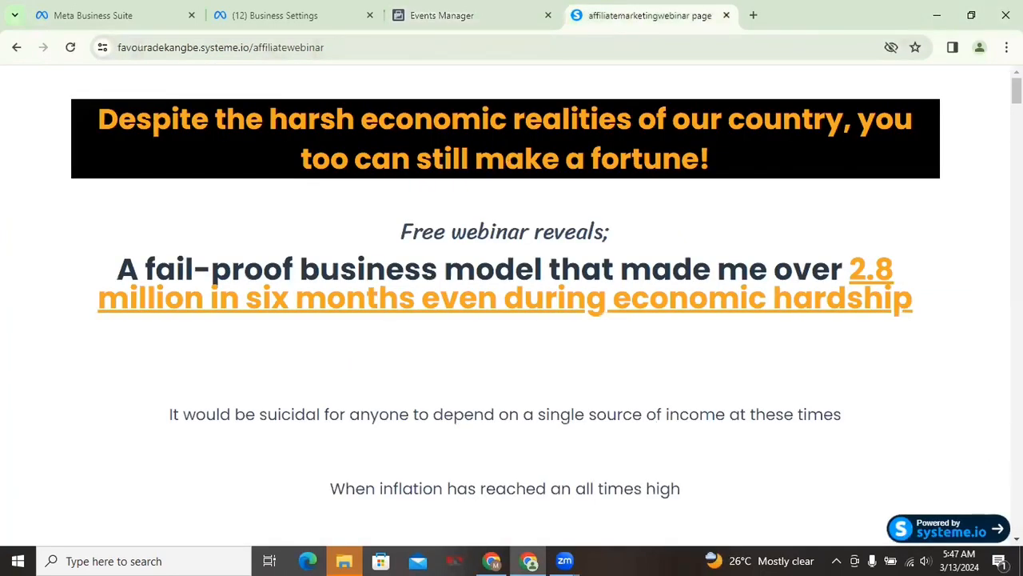
{"action": "scroll", "coordinate": [512, 304], "scroll_direction": "down", "scroll_amount": 5}
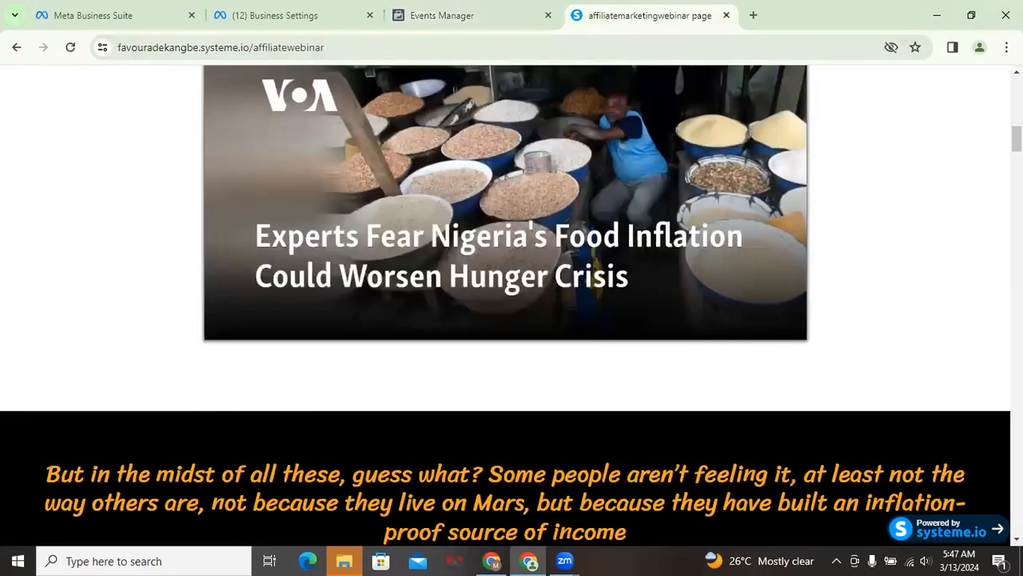
{"action": "scroll", "coordinate": [511, 304], "scroll_direction": "down", "scroll_amount": 5}
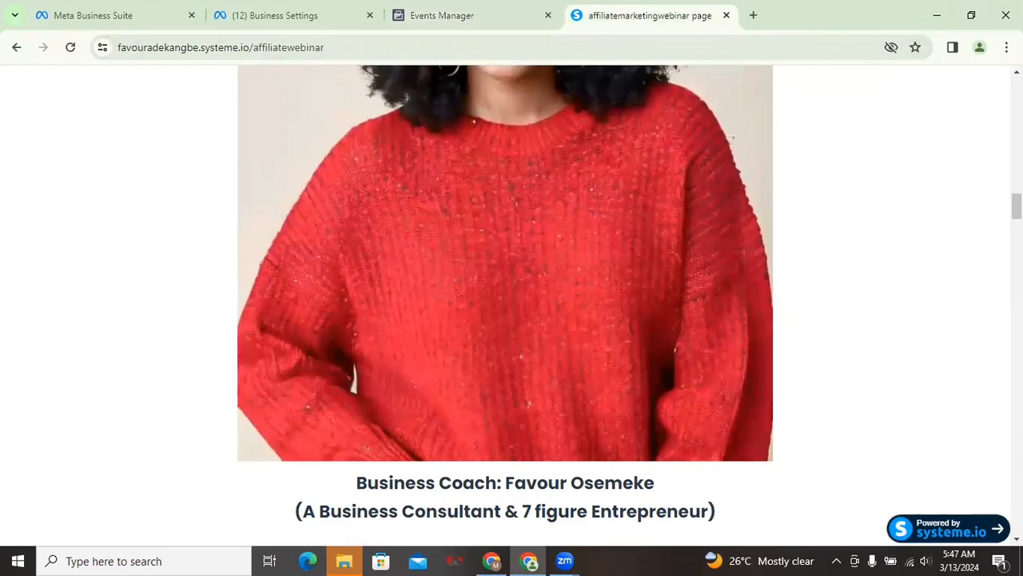
{"action": "scroll", "coordinate": [512, 304], "scroll_direction": "down", "scroll_amount": 2}
{"action": "scroll", "coordinate": [512, 304], "scroll_direction": "down", "scroll_amount": 5}
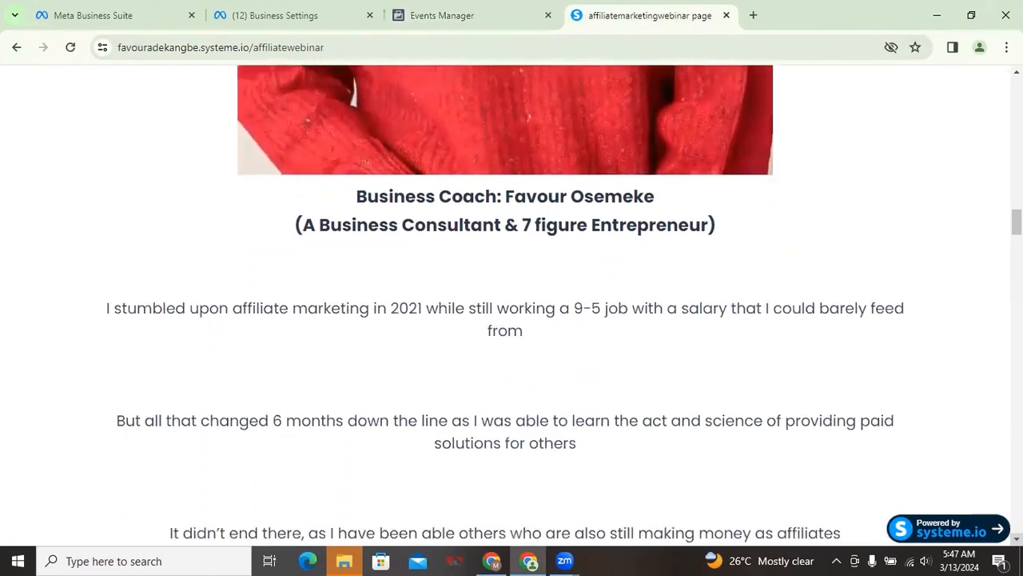
{"action": "scroll", "coordinate": [511, 304], "scroll_direction": "down", "scroll_amount": 5}
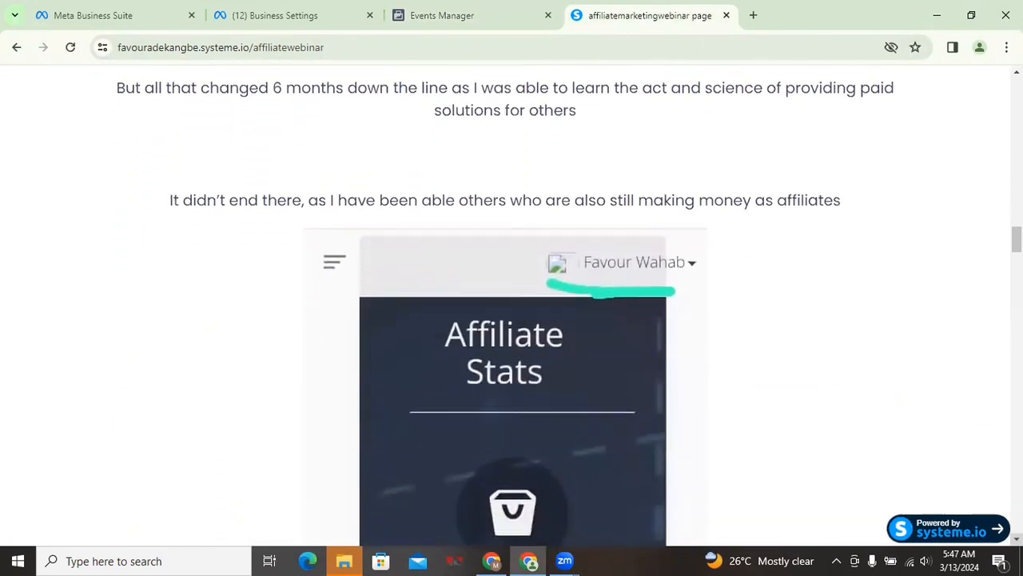
{"action": "scroll", "coordinate": [512, 304], "scroll_direction": "down", "scroll_amount": 5}
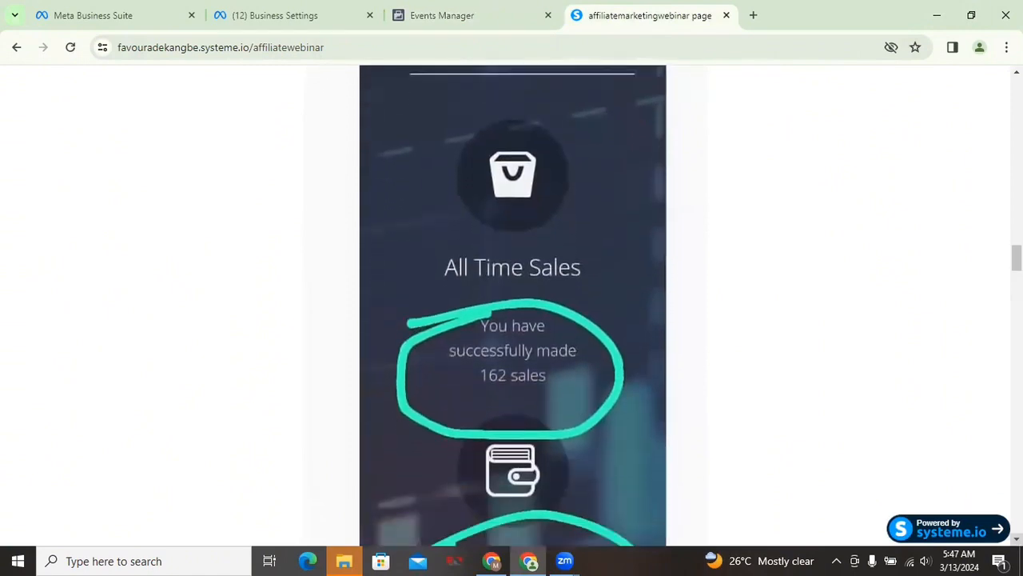
{"action": "scroll", "coordinate": [511, 303], "scroll_direction": "down", "scroll_amount": 4}
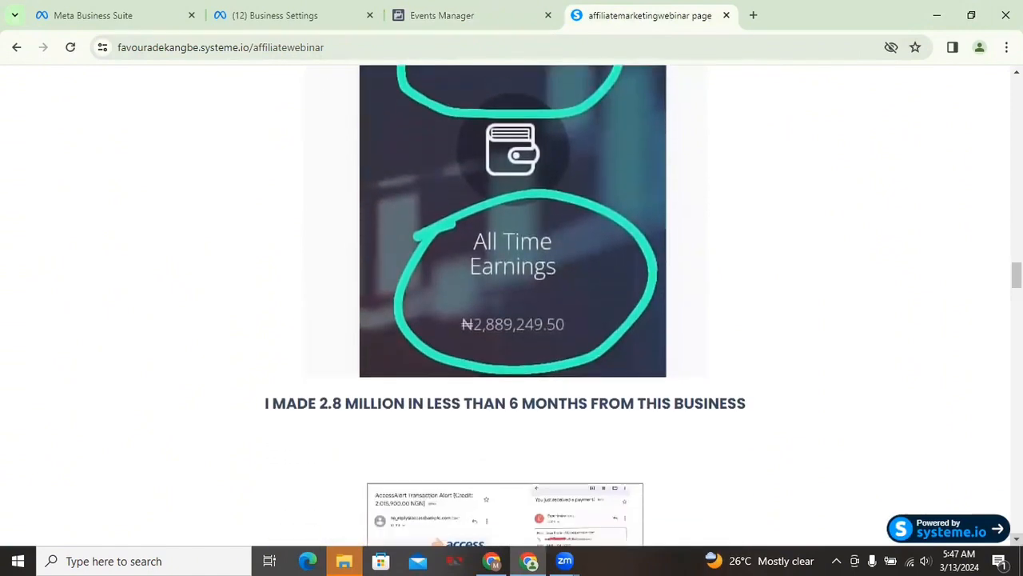
{"action": "scroll", "coordinate": [512, 304], "scroll_direction": "down", "scroll_amount": 10}
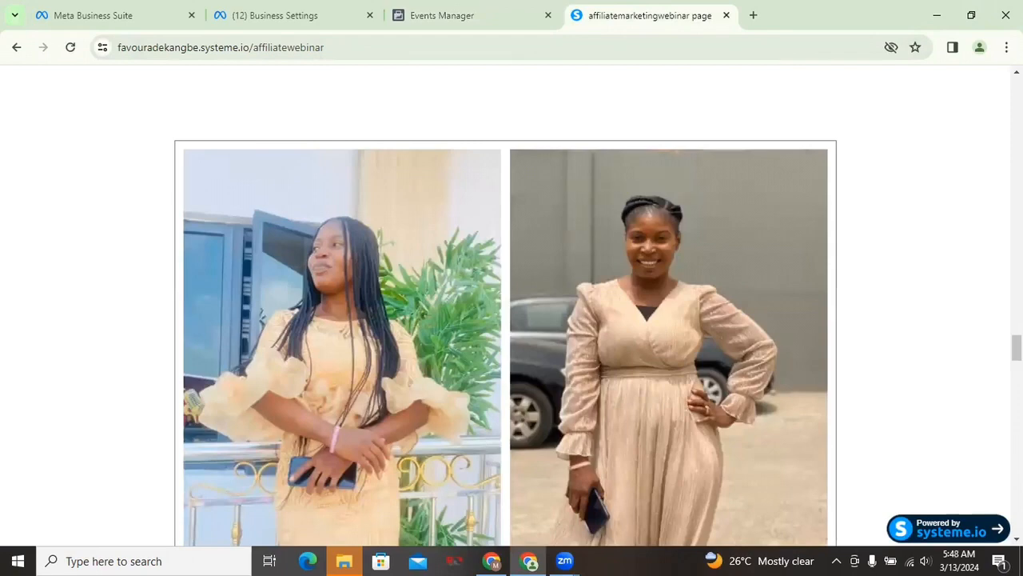
{"action": "scroll", "coordinate": [512, 303], "scroll_direction": "up", "scroll_amount": 5}
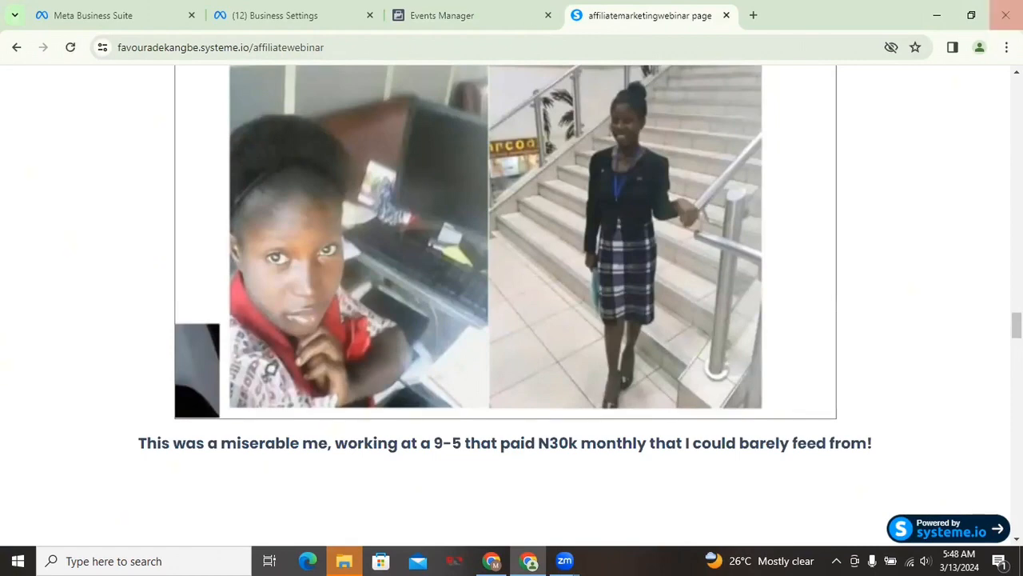
{"action": "scroll", "coordinate": [512, 304], "scroll_direction": "up", "scroll_amount": 8}
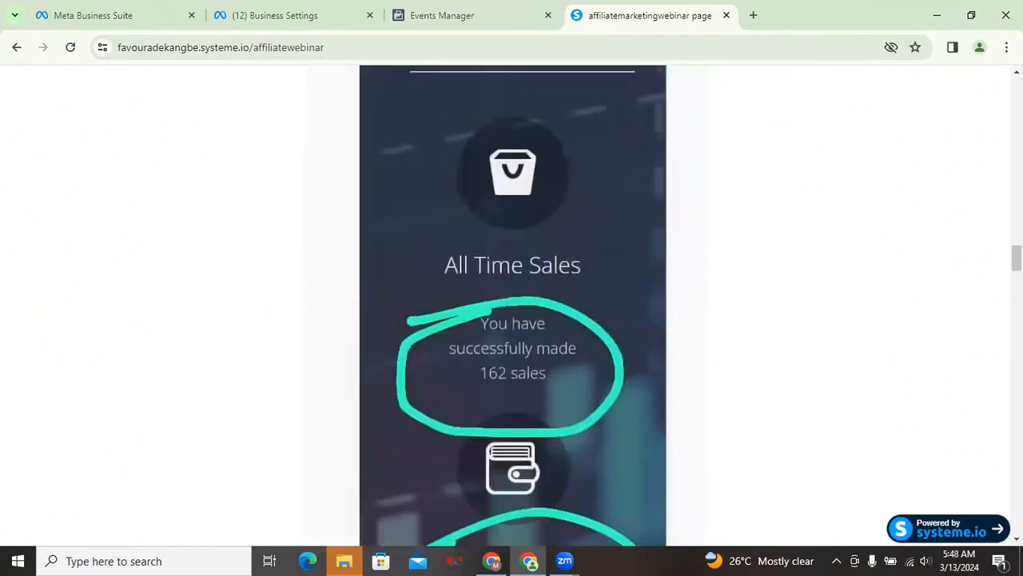
{"action": "scroll", "coordinate": [989, 258], "scroll_direction": "up", "scroll_amount": 10}
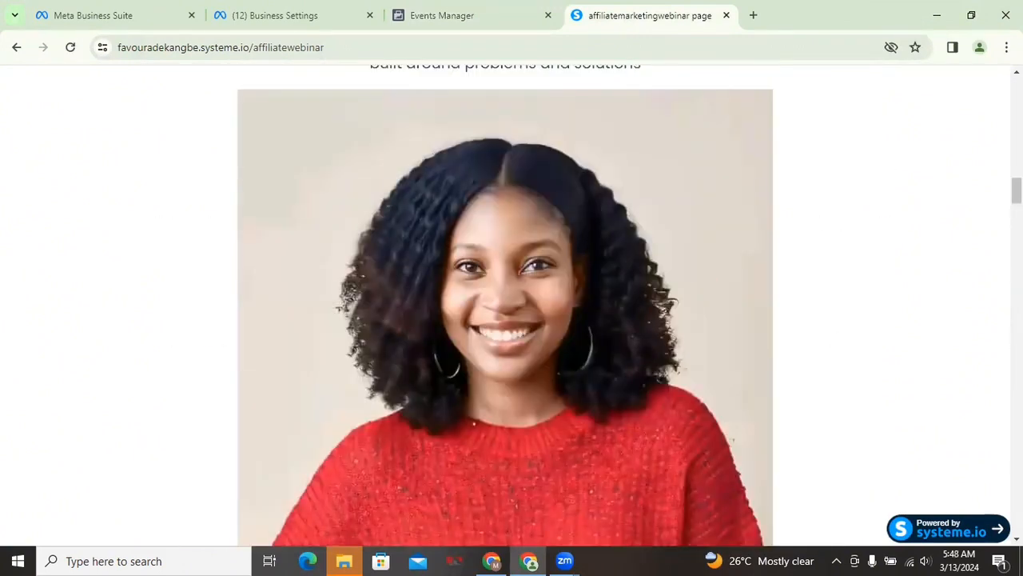
{"action": "scroll", "coordinate": [511, 304], "scroll_direction": "down", "scroll_amount": 3}
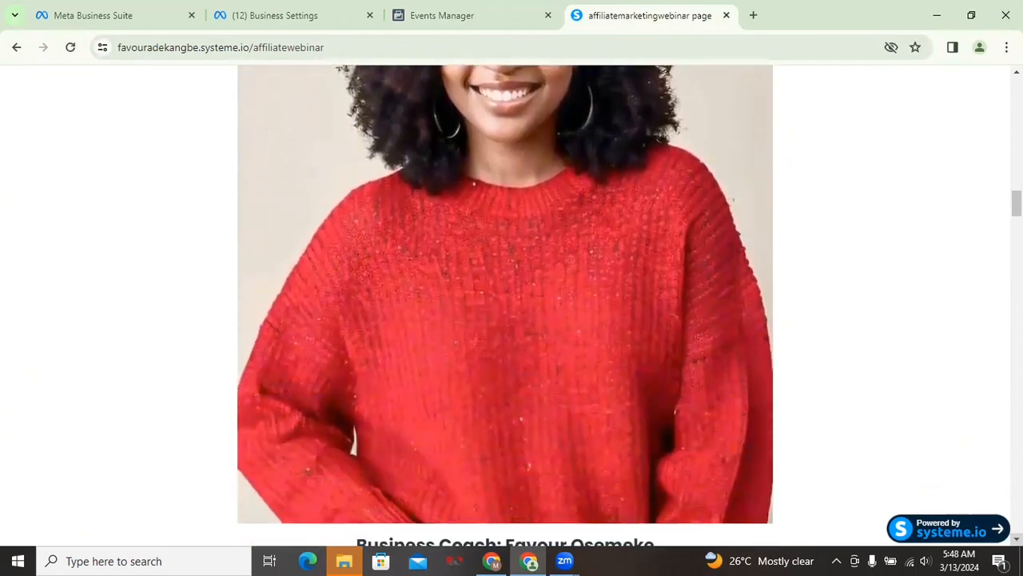
{"action": "scroll", "coordinate": [512, 303], "scroll_direction": "down", "scroll_amount": 4}
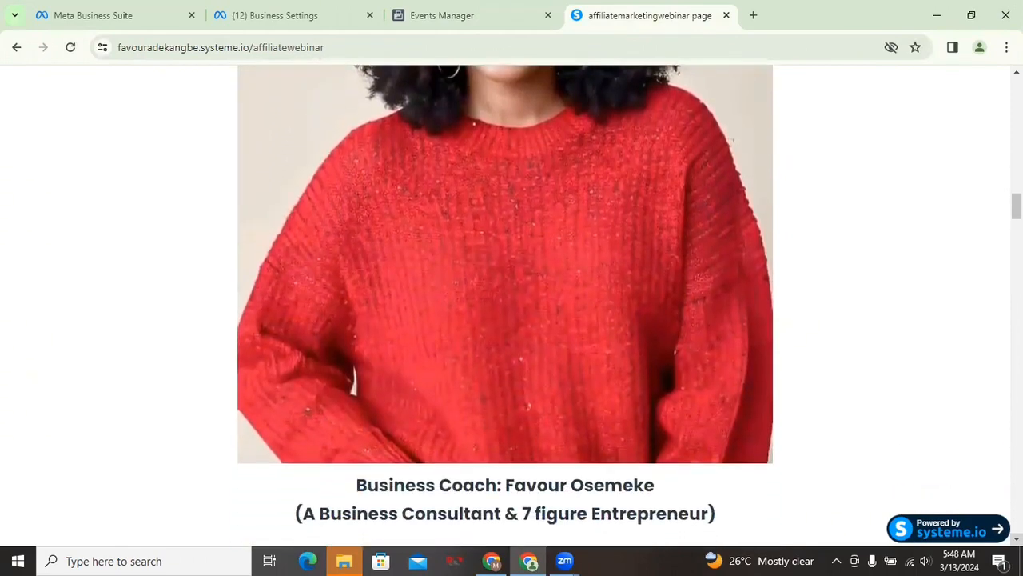
{"action": "scroll", "coordinate": [512, 303], "scroll_direction": "down", "scroll_amount": 4}
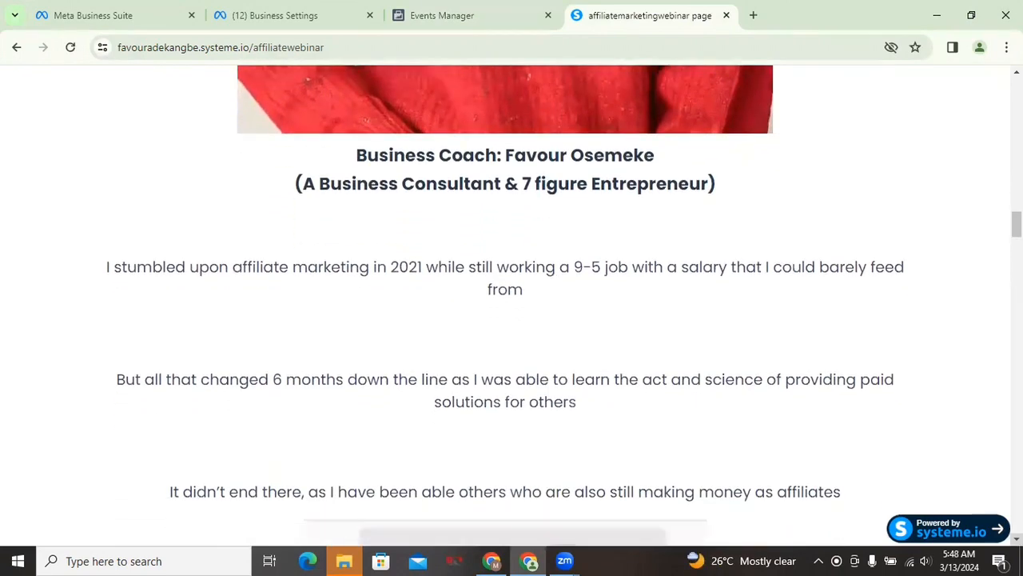
{"action": "scroll", "coordinate": [512, 304], "scroll_direction": "down", "scroll_amount": 4}
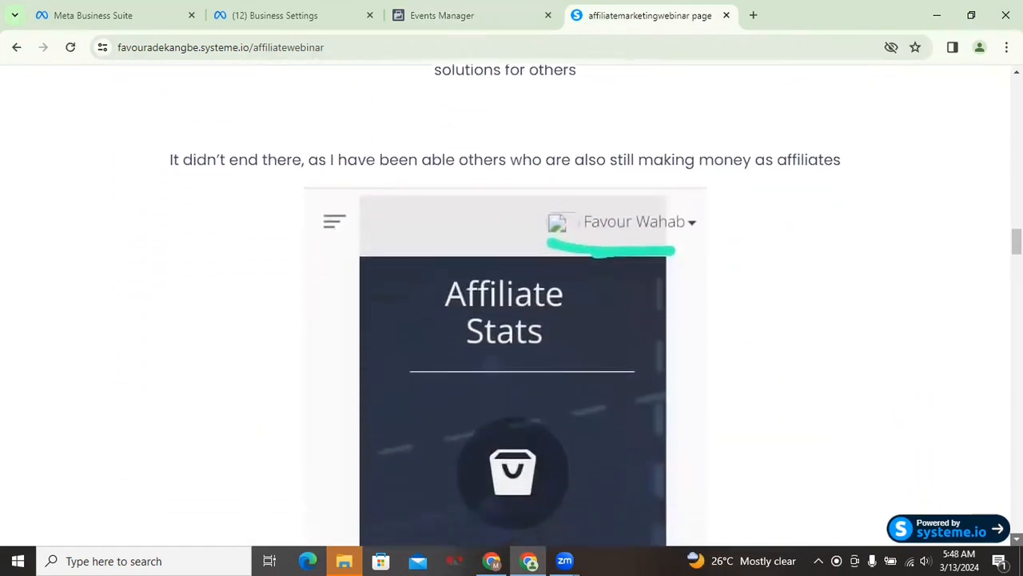
{"action": "scroll", "coordinate": [512, 303], "scroll_direction": "down", "scroll_amount": 4}
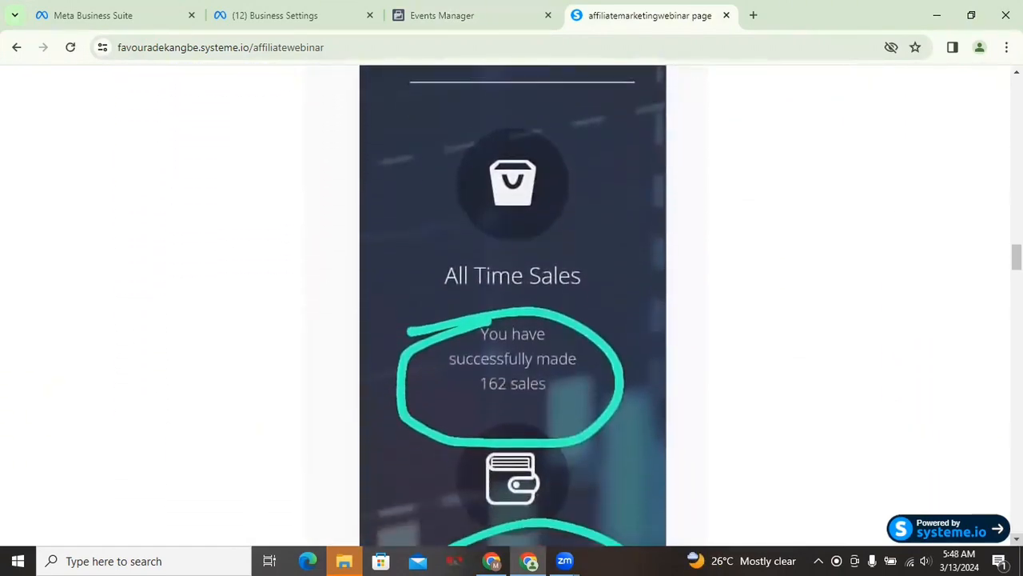
{"action": "scroll", "coordinate": [512, 303], "scroll_direction": "down", "scroll_amount": 4}
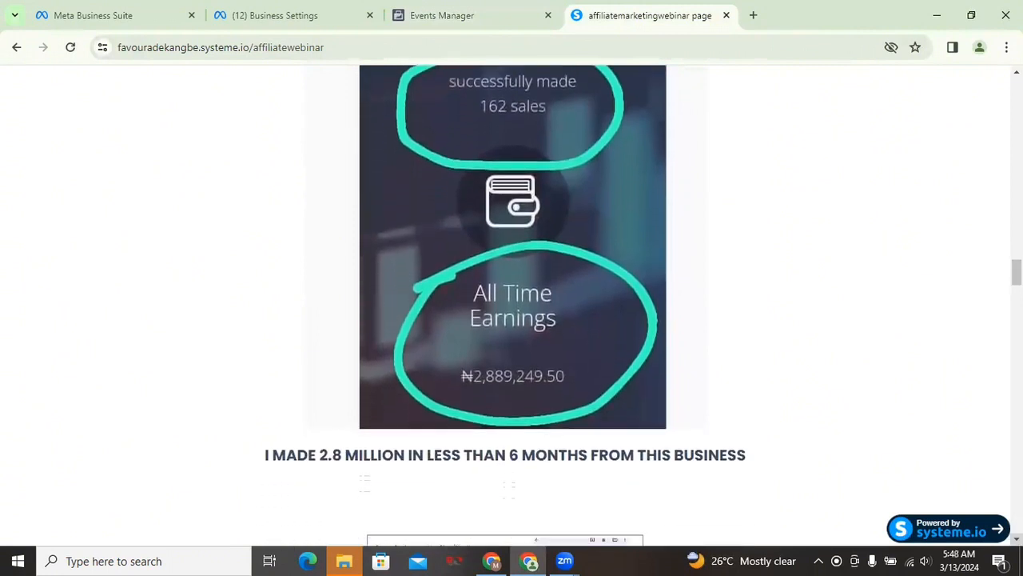
{"action": "scroll", "coordinate": [511, 304], "scroll_direction": "down", "scroll_amount": 4}
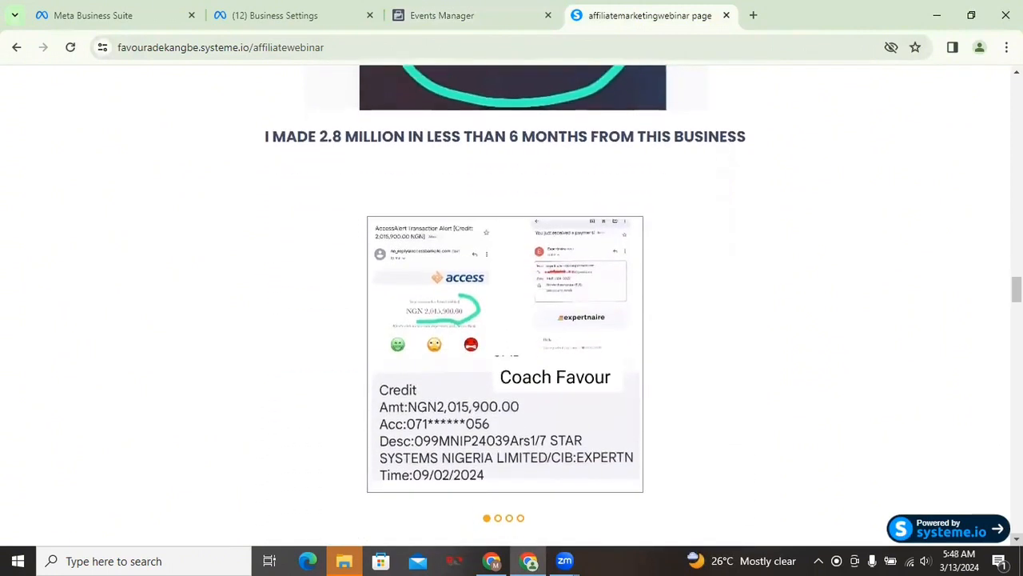
{"action": "scroll", "coordinate": [511, 304], "scroll_direction": "down", "scroll_amount": 4}
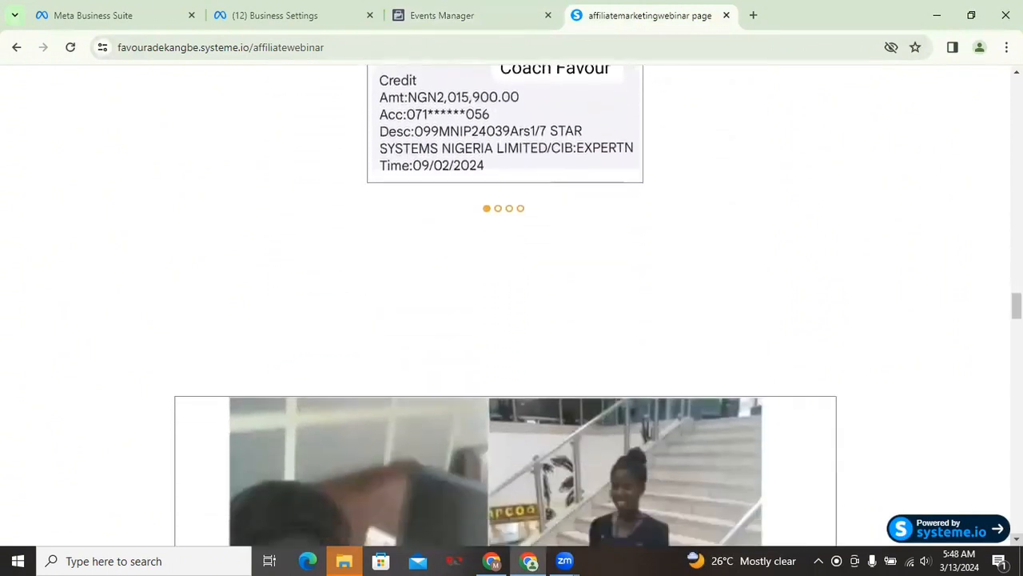
{"action": "scroll", "coordinate": [512, 304], "scroll_direction": "down", "scroll_amount": 1}
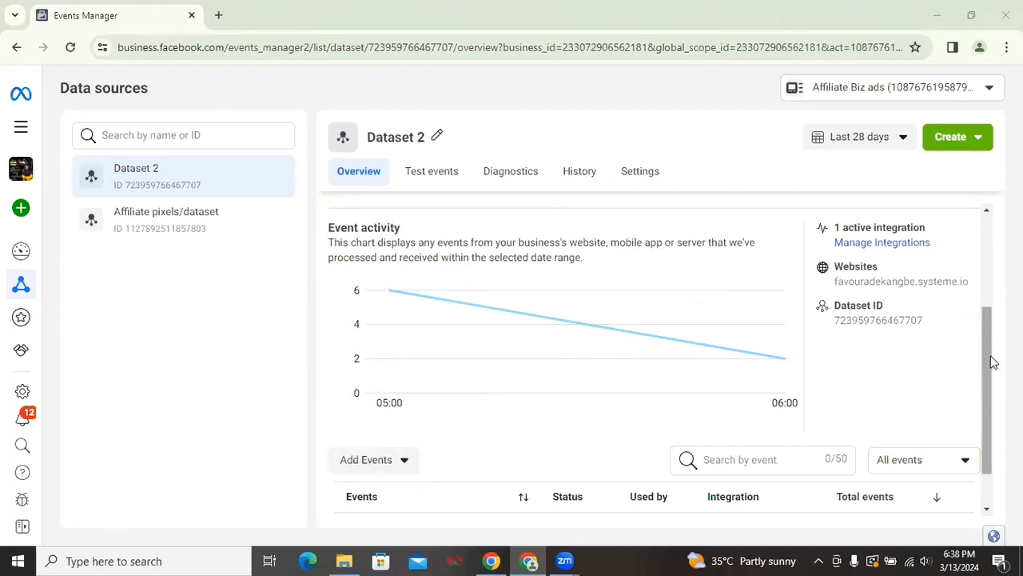
Review Dataset 2's event activity in Events Manager, and start the Event Setup Tool for its Meta Pixel integration.
{"action": "scroll", "coordinate": [992, 359], "scroll_direction": "down", "scroll_amount": 1}
{"action": "mouse_move", "coordinate": [991, 374]}
{"action": "left_mouse_down"}
{"action": "mouse_move", "coordinate": [982, 238]}
{"action": "mouse_move", "coordinate": [988, 384]}
{"action": "left_mouse_up"}
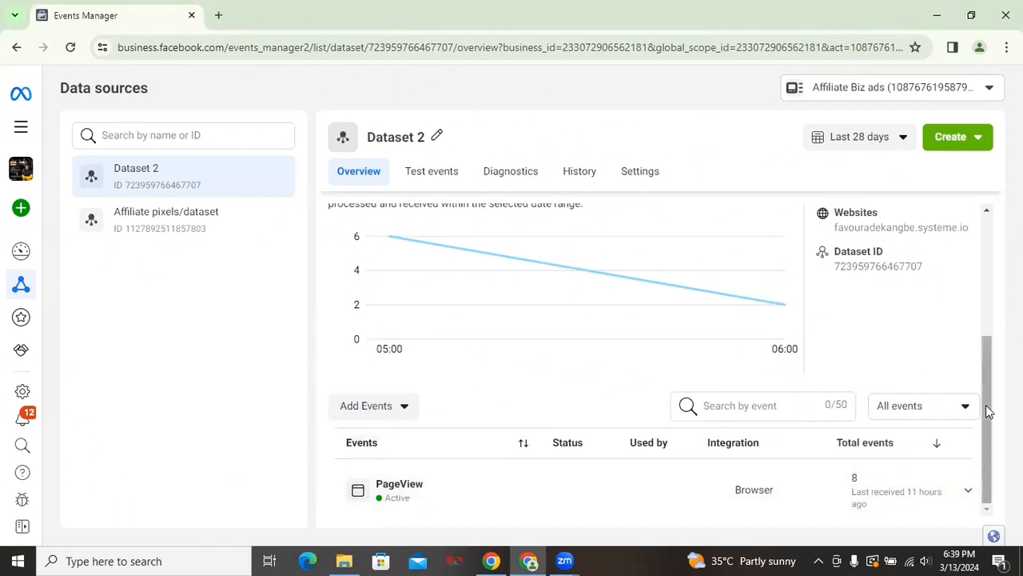
{"action": "left_click_drag", "start_coordinate": [985, 414], "coordinate": [978, 236]}
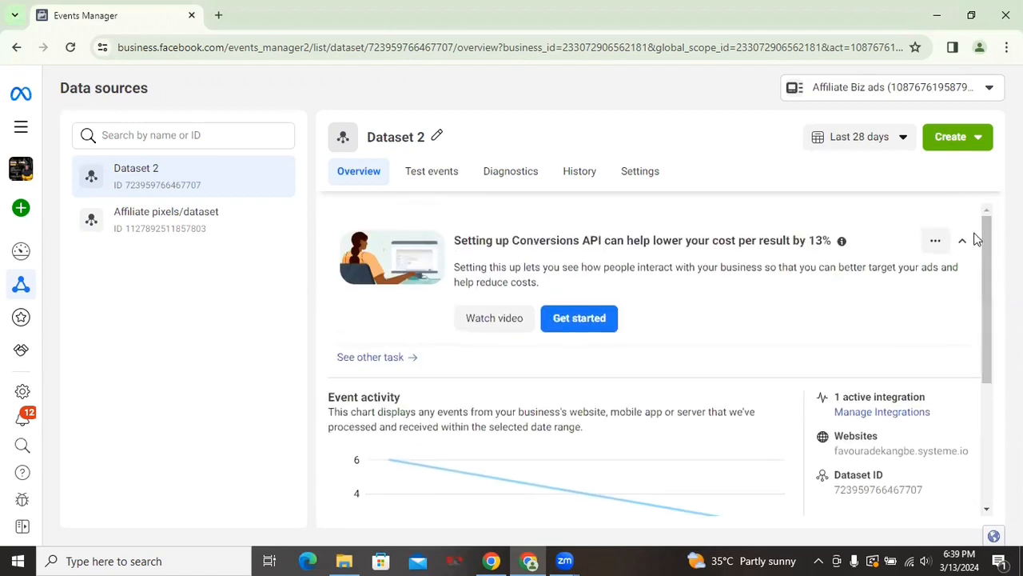
{"action": "left_click", "coordinate": [860, 414]}
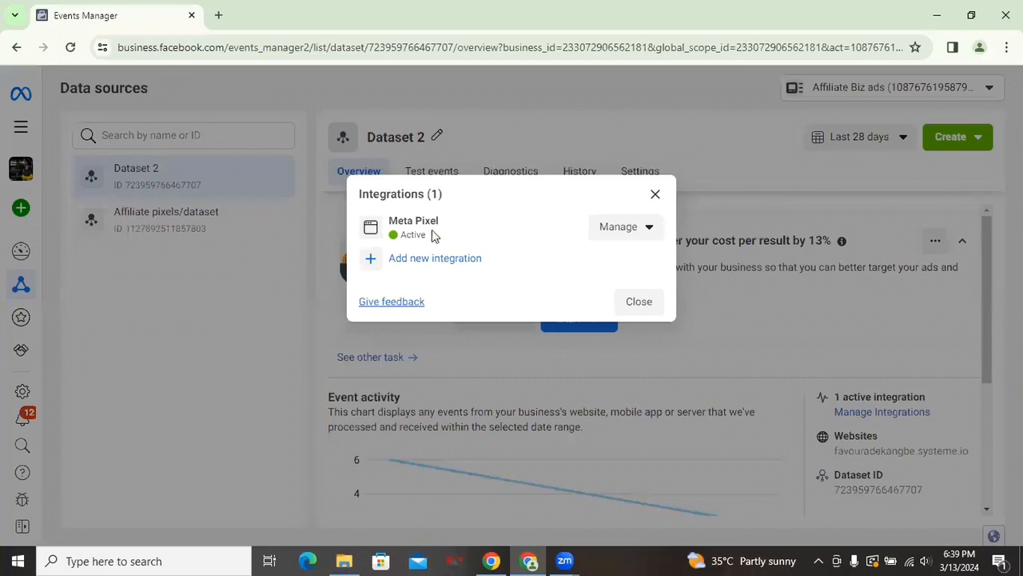
{"action": "left_click", "coordinate": [634, 232]}
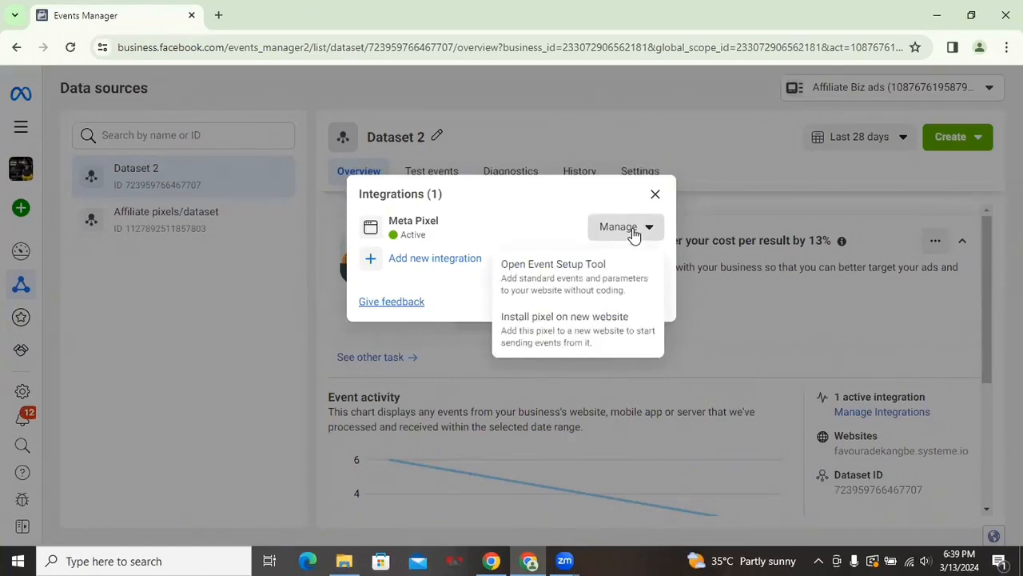
{"action": "left_click", "coordinate": [569, 286]}
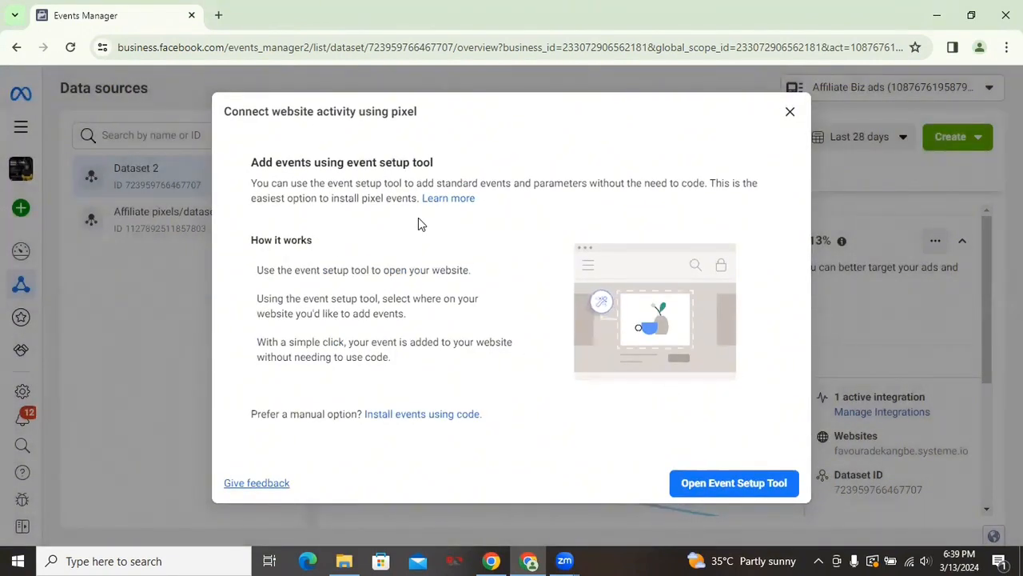
{"action": "left_click", "coordinate": [723, 486]}
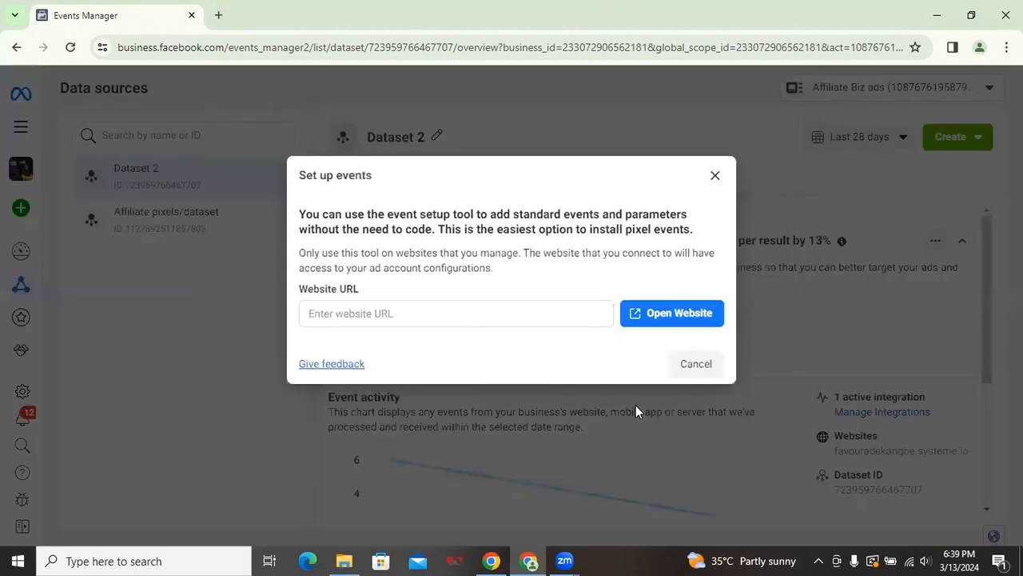